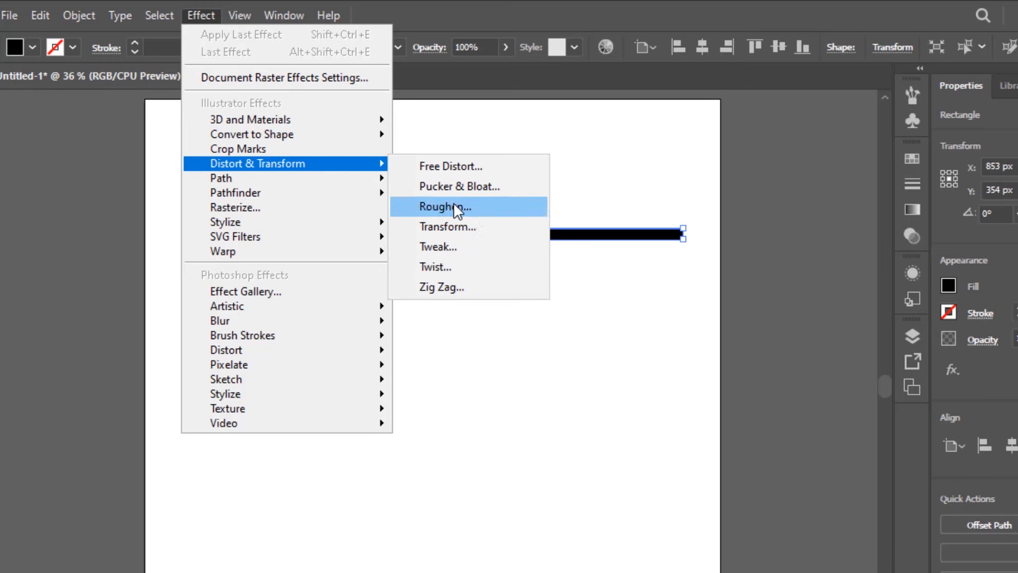
Apply a Transform effect to the thin black rectangle with a 30 px vertical move and 8 copies
{"action": "left_click", "coordinate": [492, 232]}
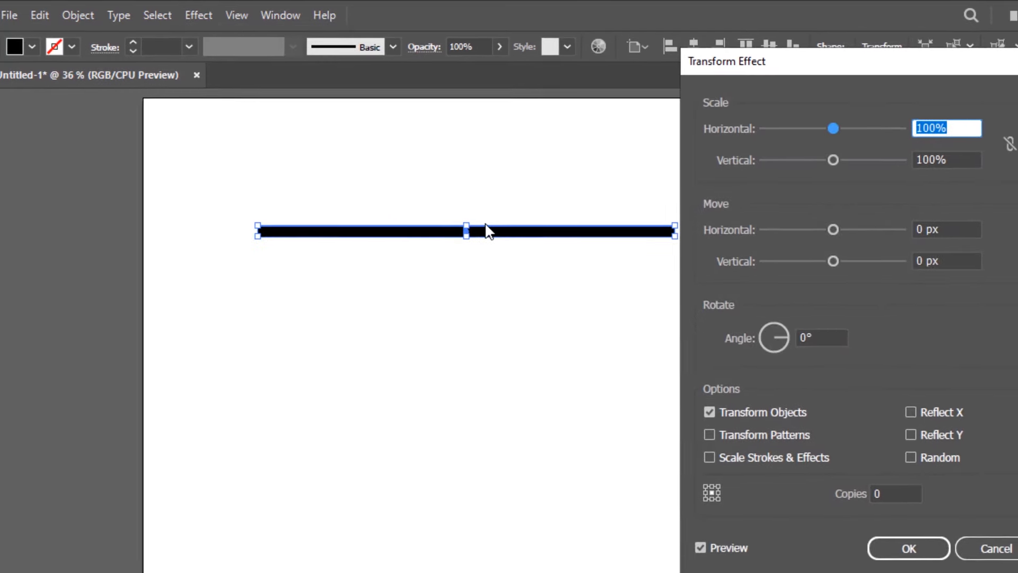
{"action": "left_click", "coordinate": [898, 244]}
{"action": "left_click_drag", "start_coordinate": [901, 246], "coordinate": [858, 246]}
{"action": "type", "text": "30"}
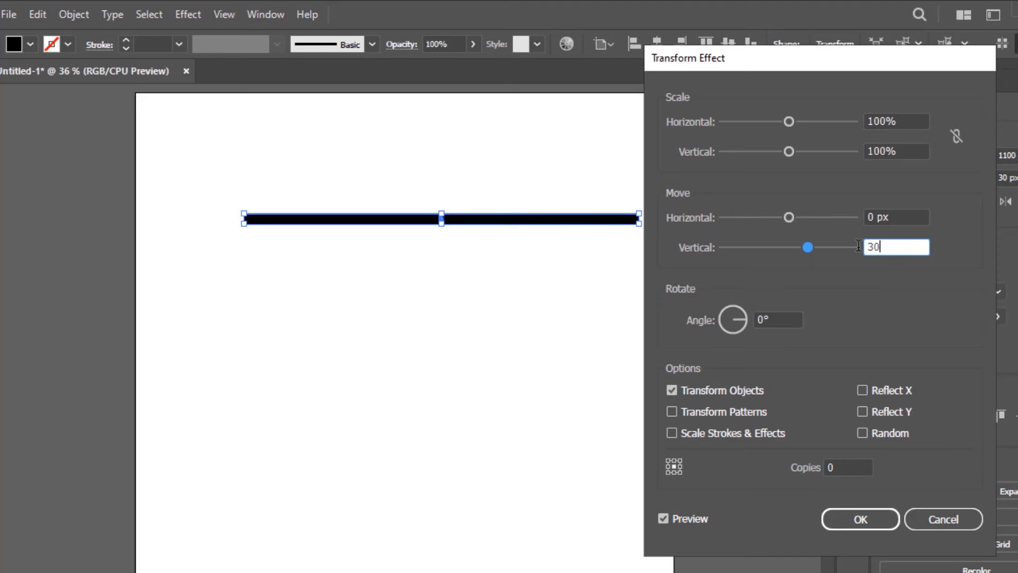
{"action": "left_click_drag", "start_coordinate": [851, 468], "coordinate": [793, 467]}
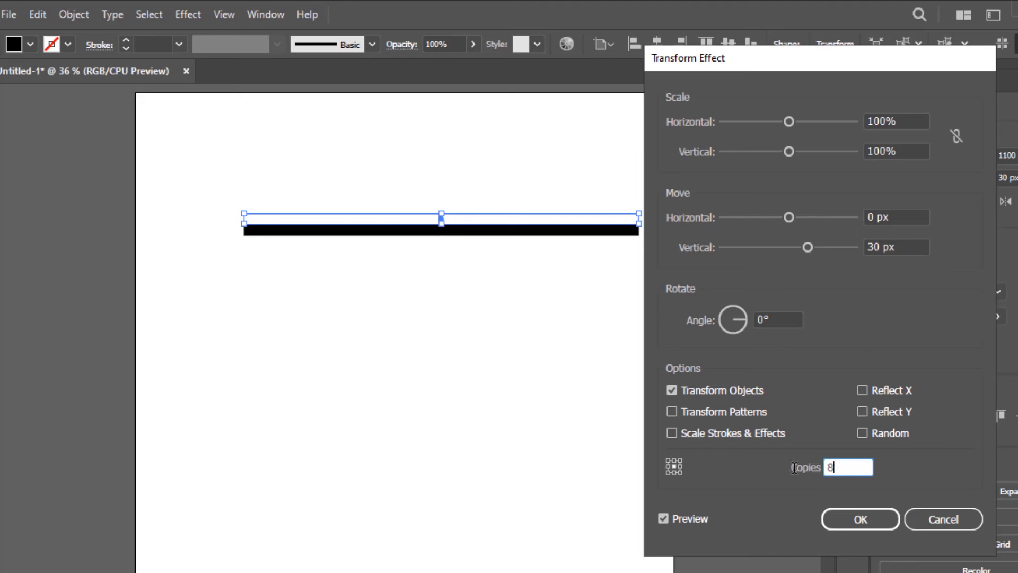
{"action": "key", "text": "Tab"}
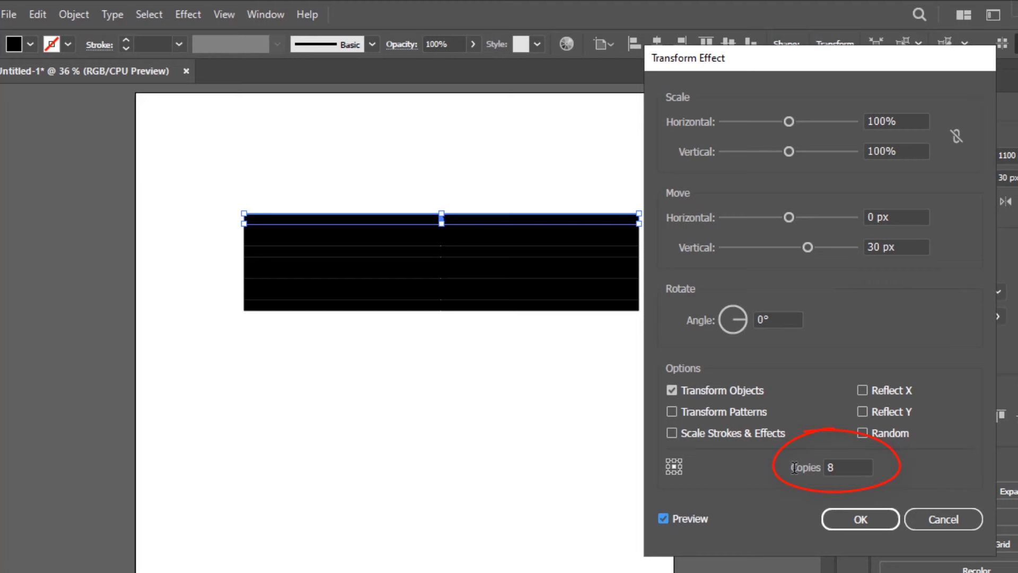
{"action": "left_click", "coordinate": [872, 521]}
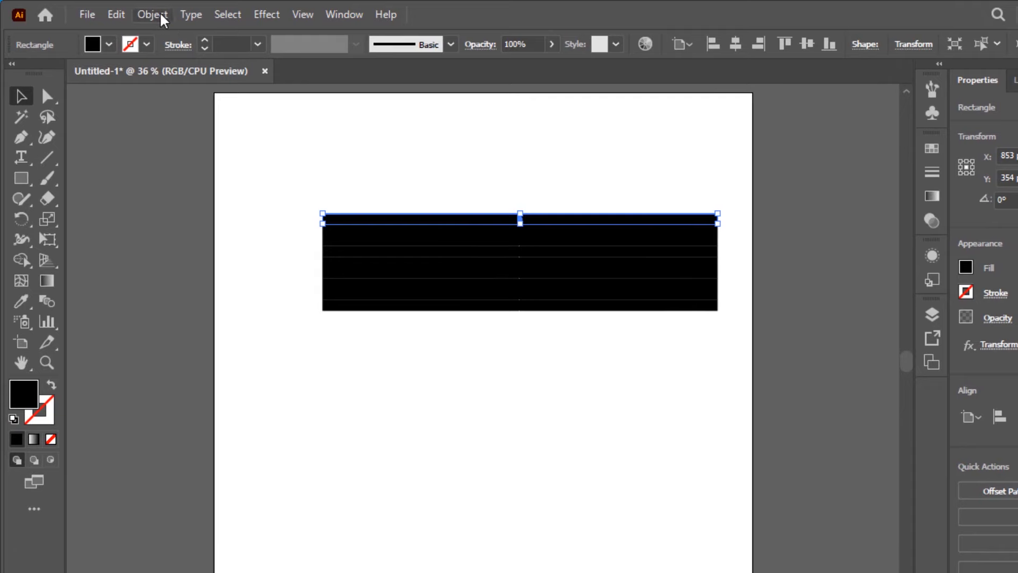
Expand the appearance of the transformed rectangle and ungroup the resulting bars
{"action": "left_click", "coordinate": [162, 16]}
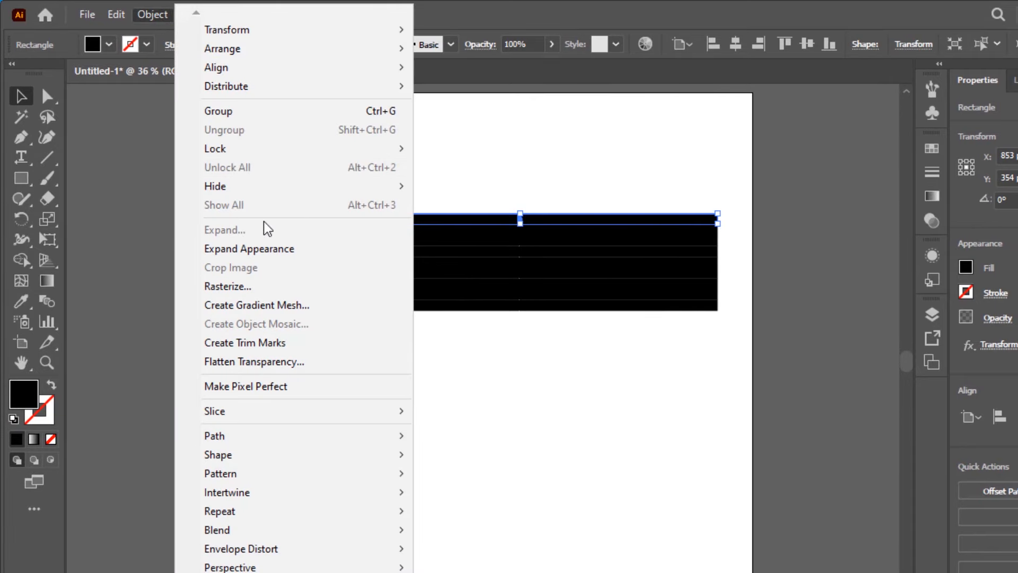
{"action": "left_click", "coordinate": [285, 249]}
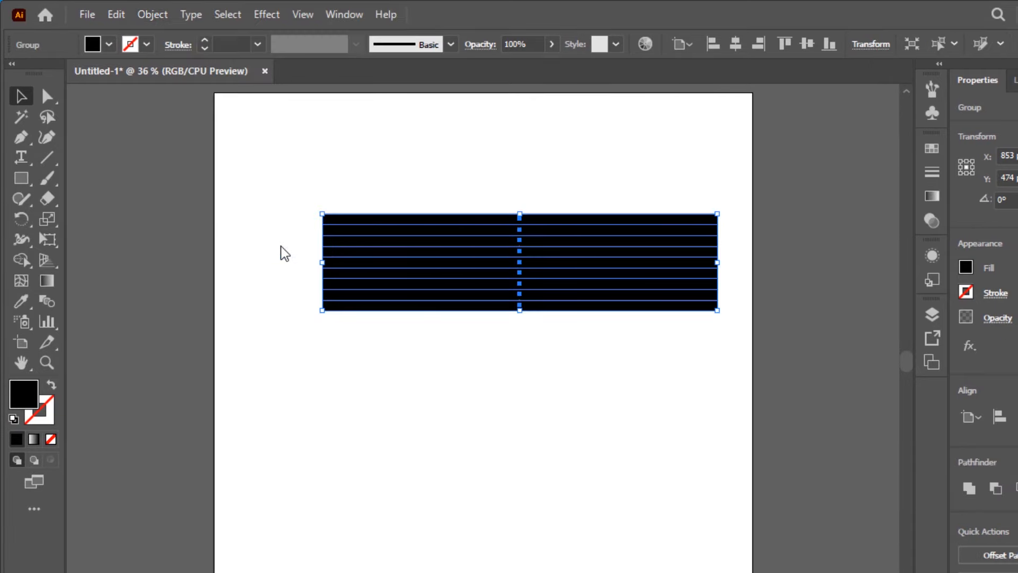
{"action": "left_click", "coordinate": [159, 16]}
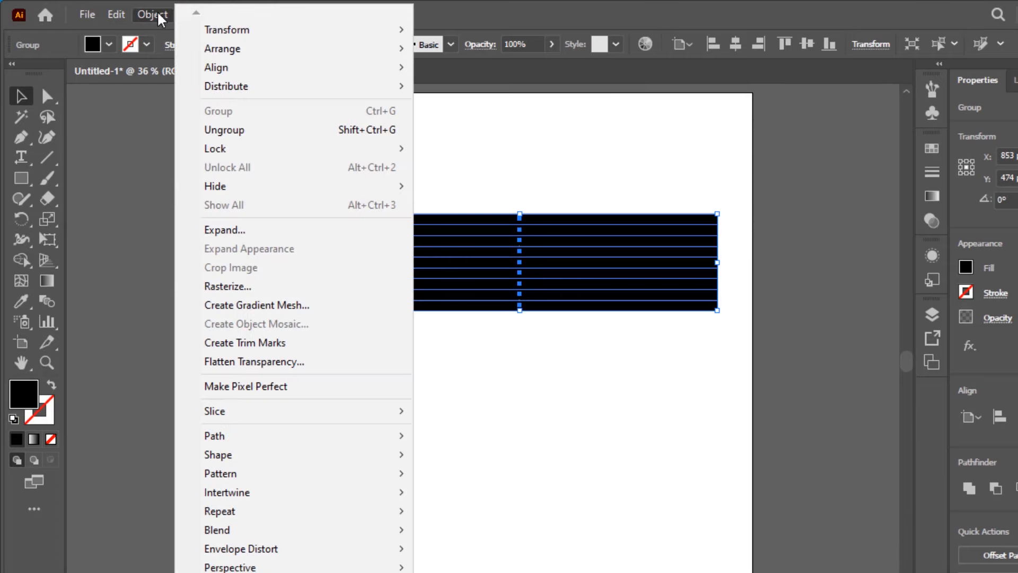
{"action": "left_click", "coordinate": [216, 134]}
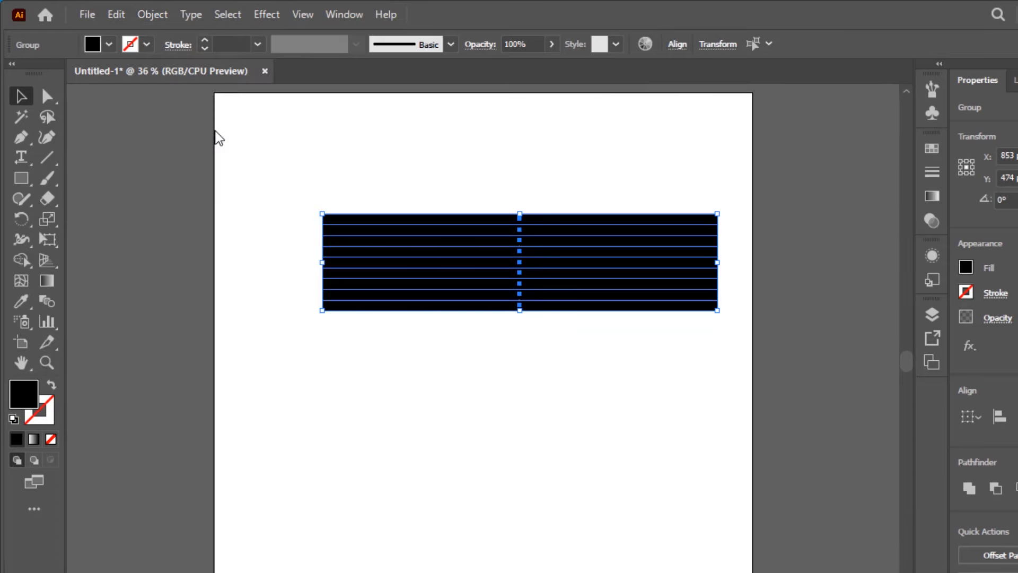
{"action": "left_click", "coordinate": [399, 175]}
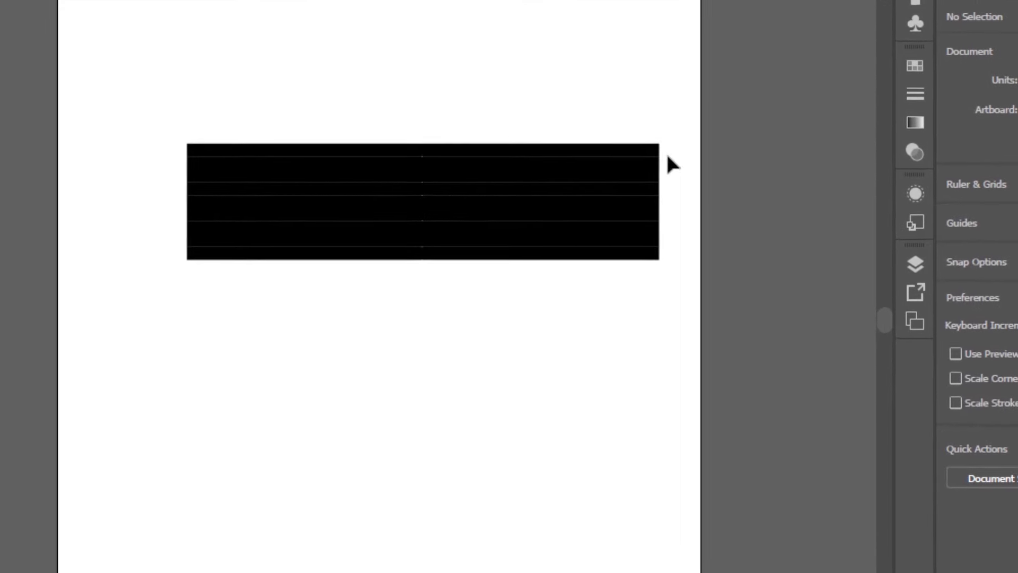
Fill the second bar from the top of the black stack with white
{"action": "left_click", "coordinate": [645, 155]}
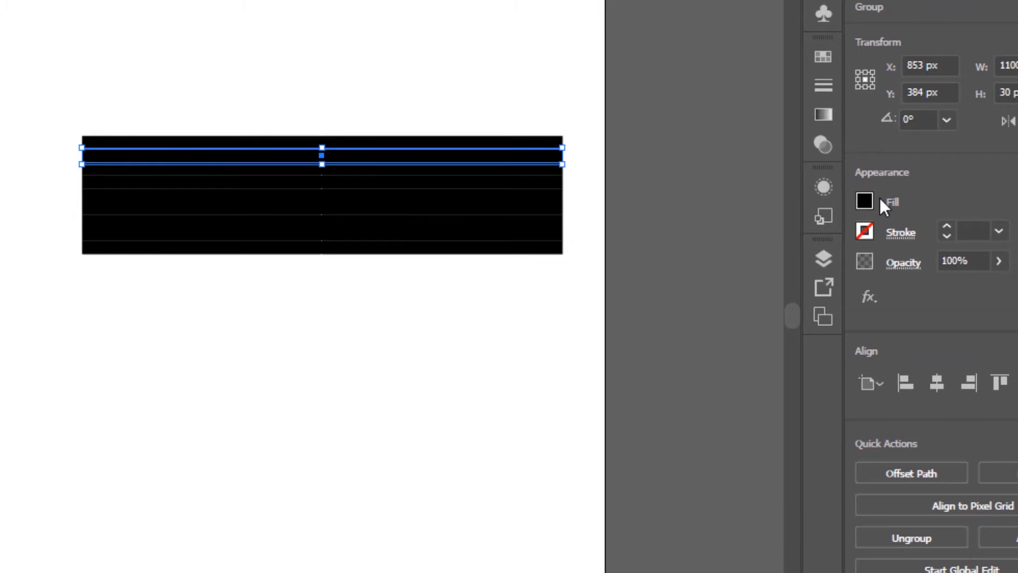
{"action": "left_click", "coordinate": [865, 200]}
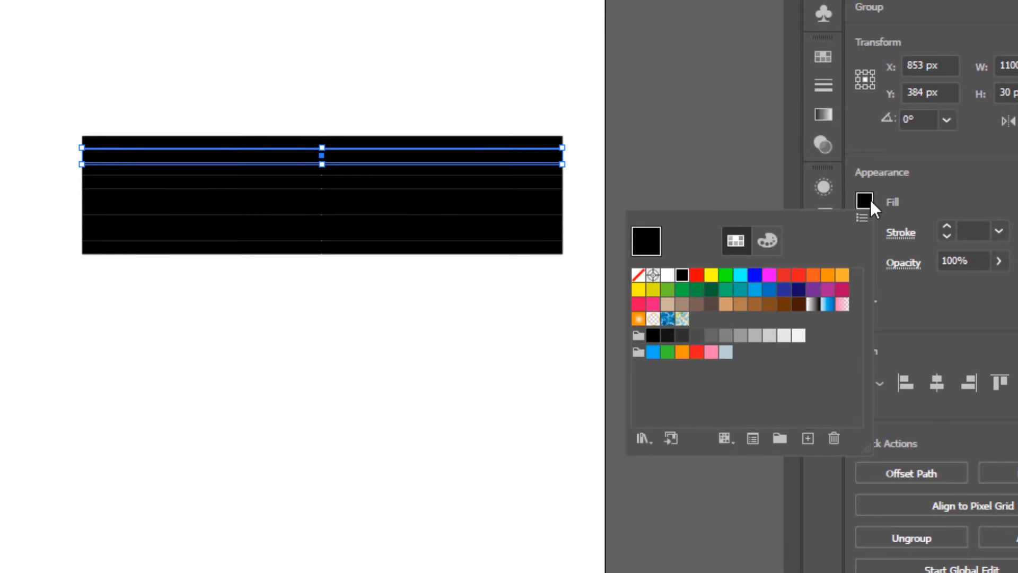
{"action": "left_click", "coordinate": [668, 274]}
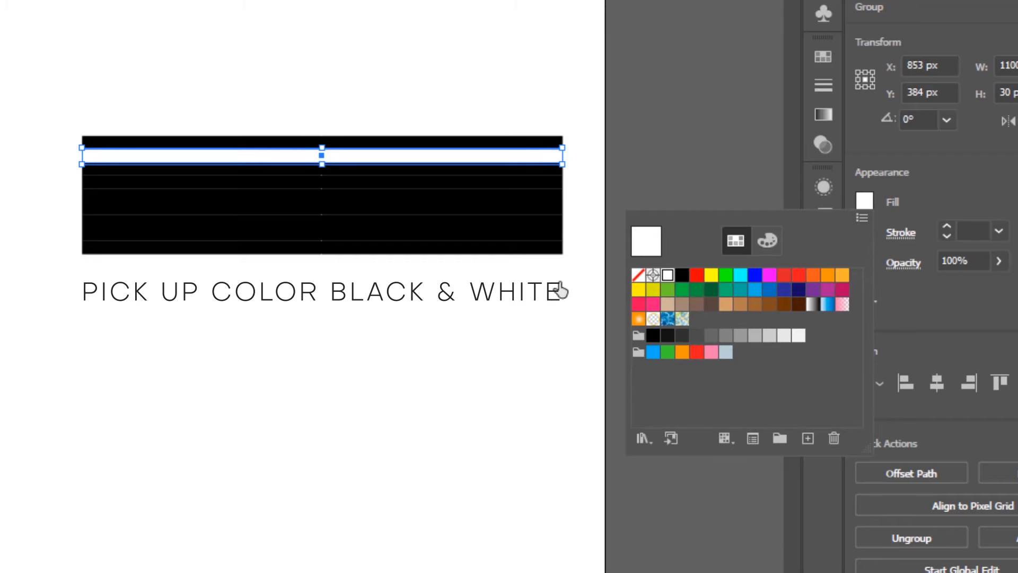
{"action": "key", "text": "Escape"}
{"action": "left_click", "coordinate": [547, 296]}
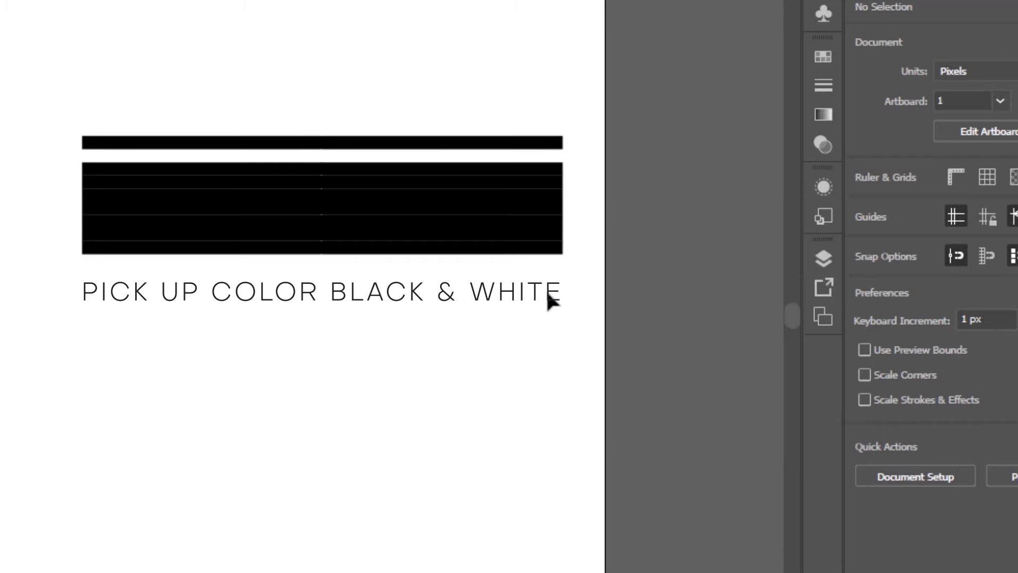
Fill the fourth bar from the top with white
{"action": "left_click", "coordinate": [549, 181]}
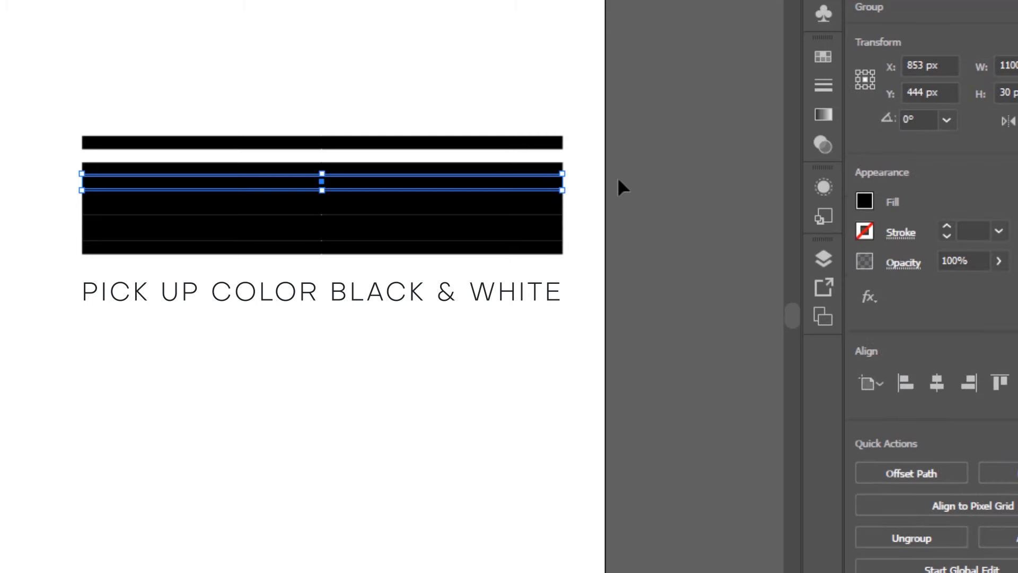
{"action": "left_click", "coordinate": [864, 196]}
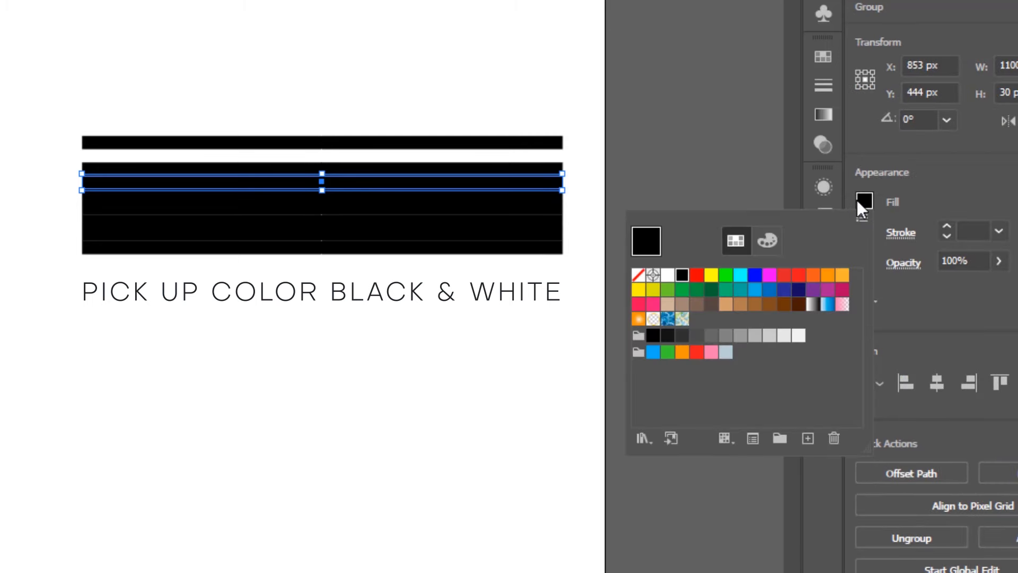
{"action": "left_click", "coordinate": [668, 275]}
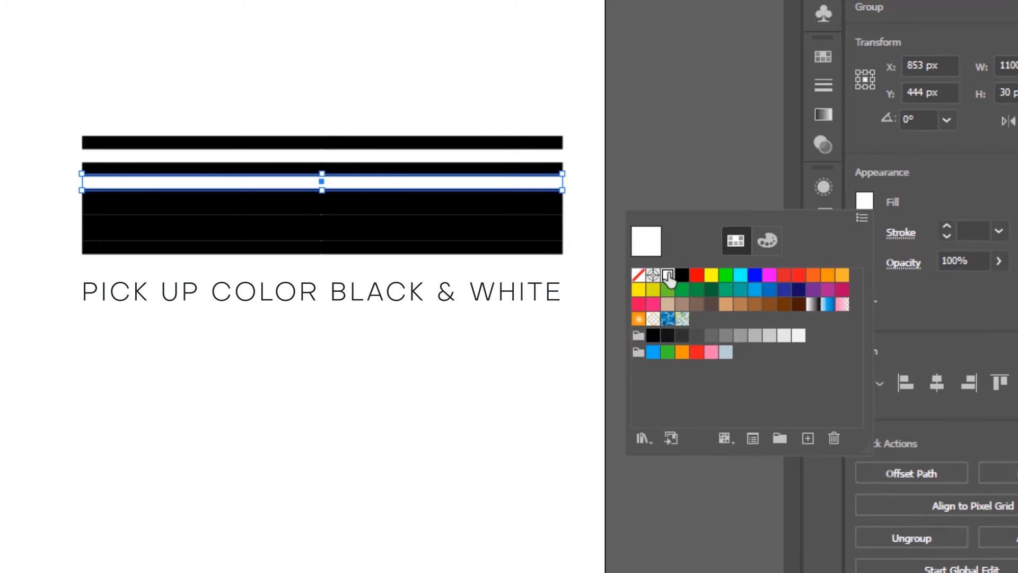
{"action": "left_click", "coordinate": [551, 291]}
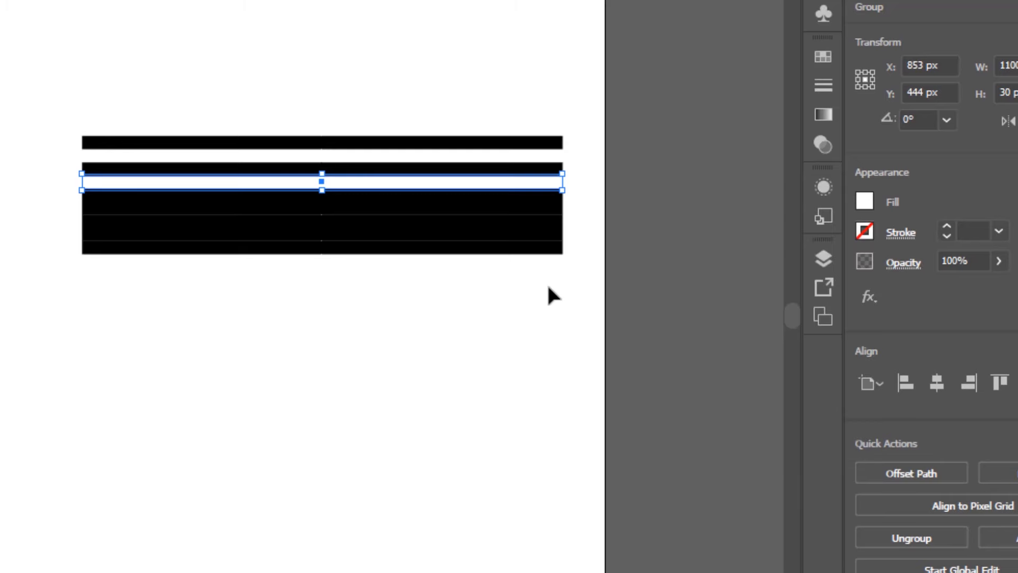
{"action": "left_click", "coordinate": [552, 324]}
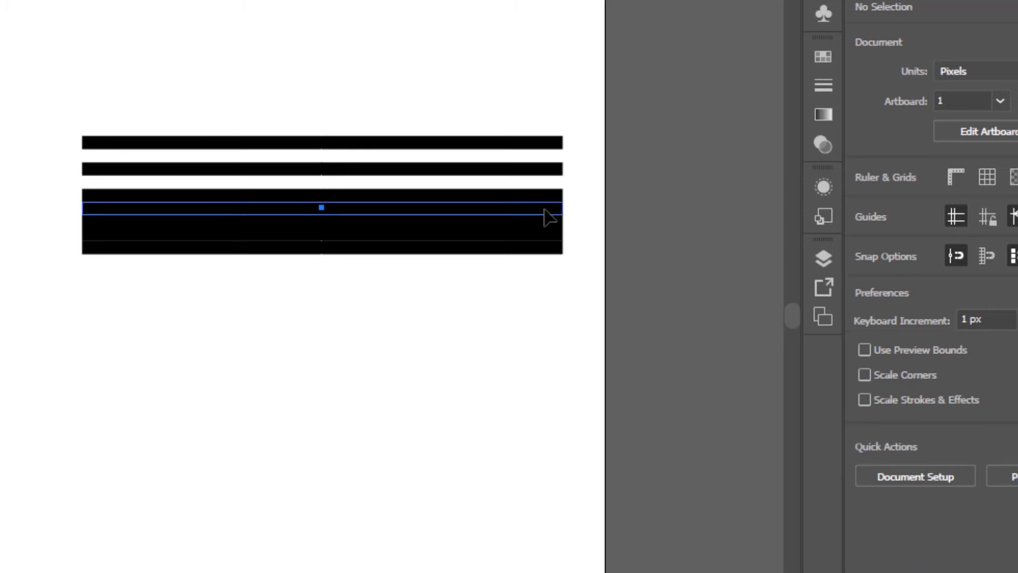
Fill the sixth bar from the top with white
{"action": "left_click", "coordinate": [545, 211]}
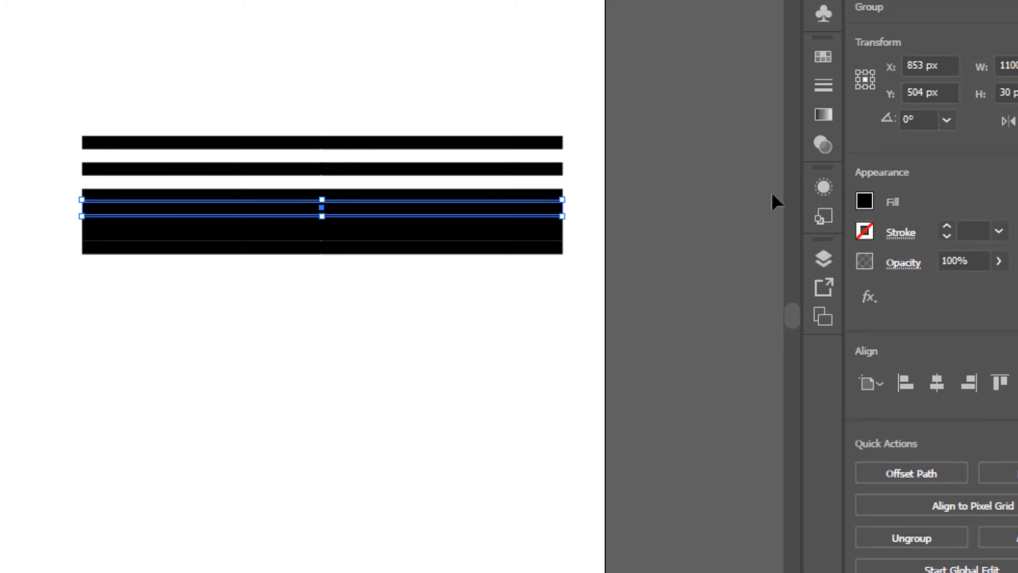
{"action": "left_click", "coordinate": [864, 201]}
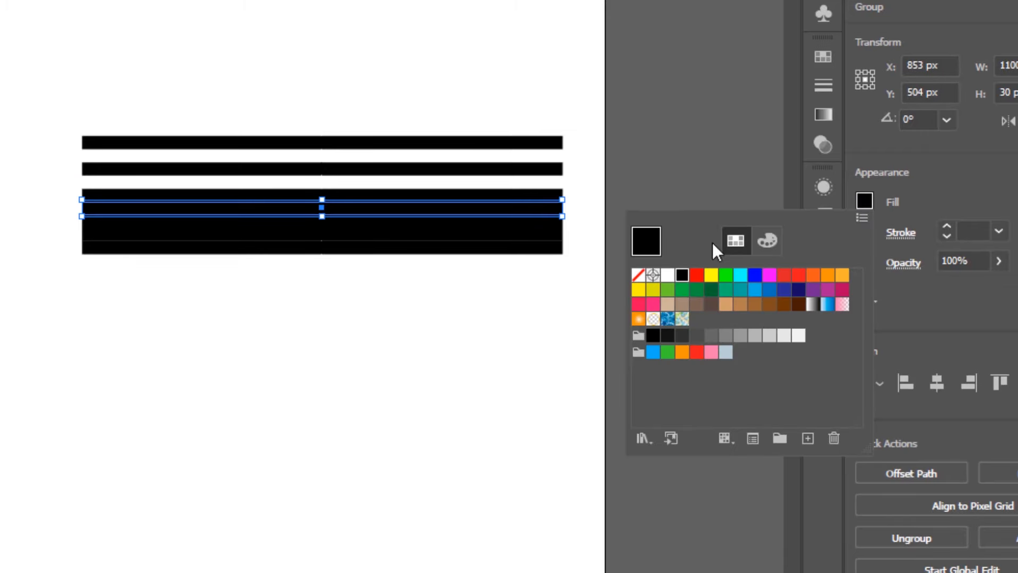
{"action": "left_click", "coordinate": [666, 276]}
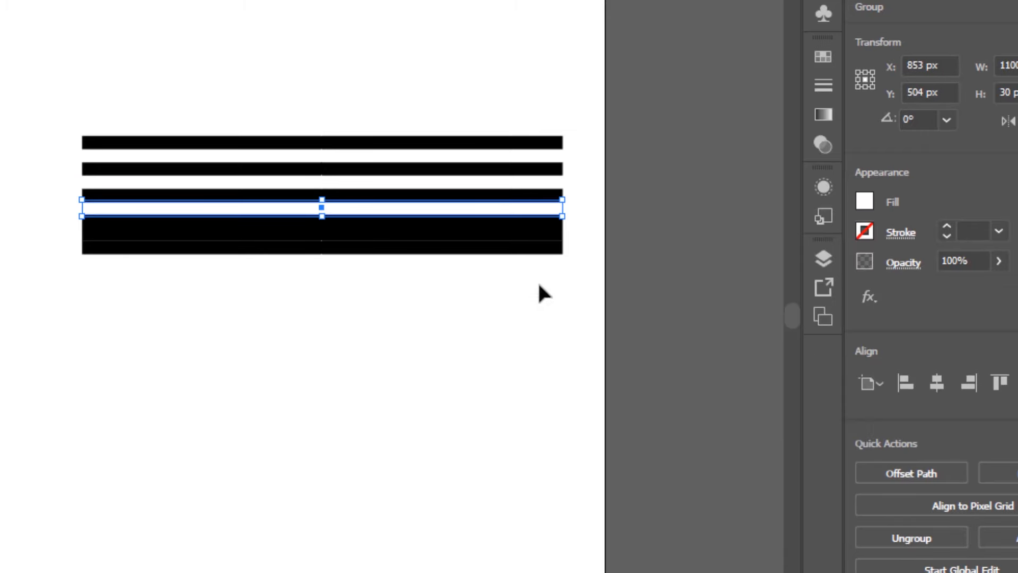
{"action": "left_click", "coordinate": [540, 267]}
Fill the eighth bar from the top with white
{"action": "left_click", "coordinate": [551, 234]}
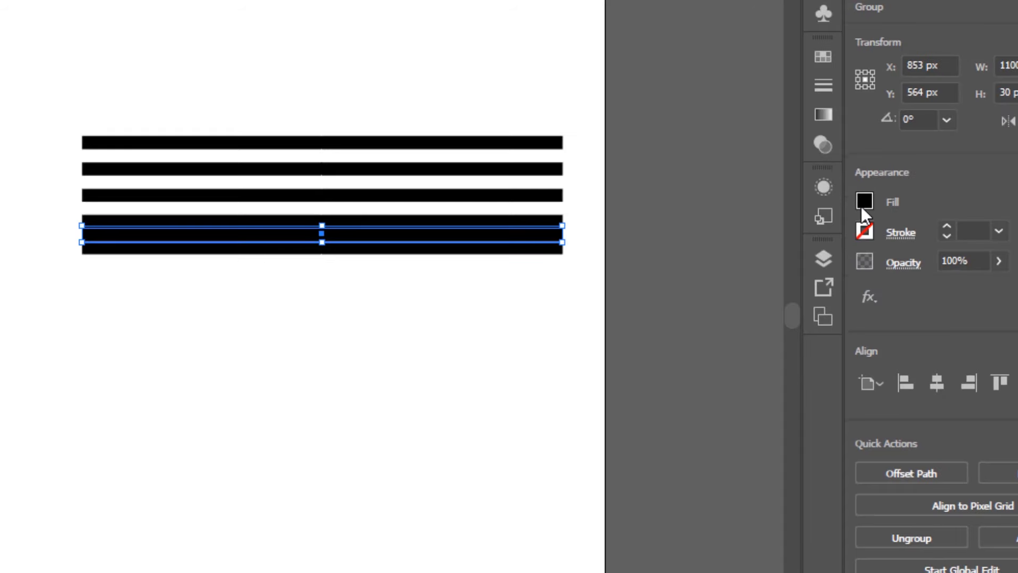
{"action": "left_click", "coordinate": [862, 208]}
{"action": "left_click", "coordinate": [667, 275]}
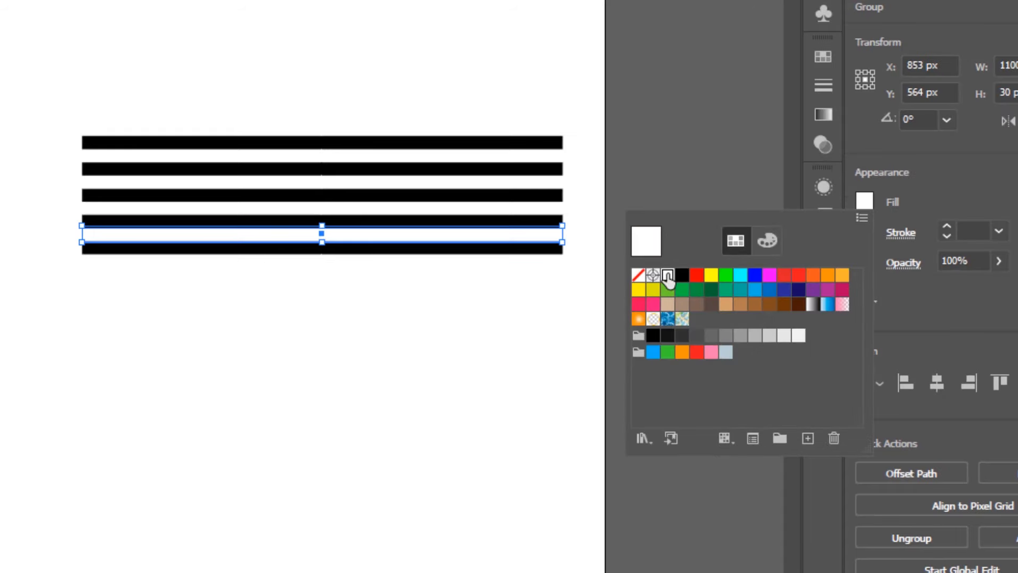
{"action": "key", "text": "Escape"}
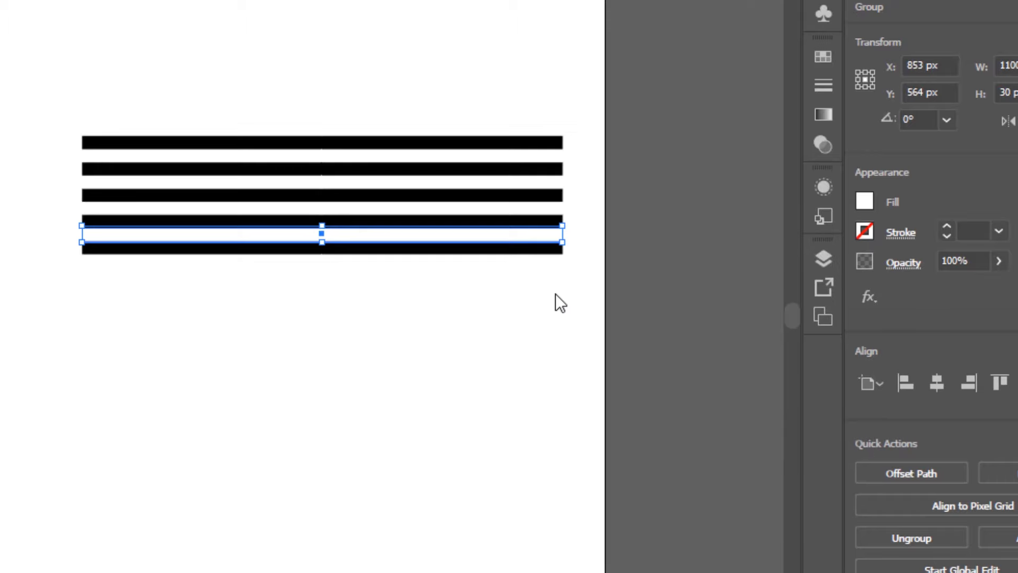
{"action": "left_click", "coordinate": [539, 297]}
Group all the black and white bars into one object and keep the group selected
{"action": "left_click_drag", "start_coordinate": [547, 64], "coordinate": [134, 396]}
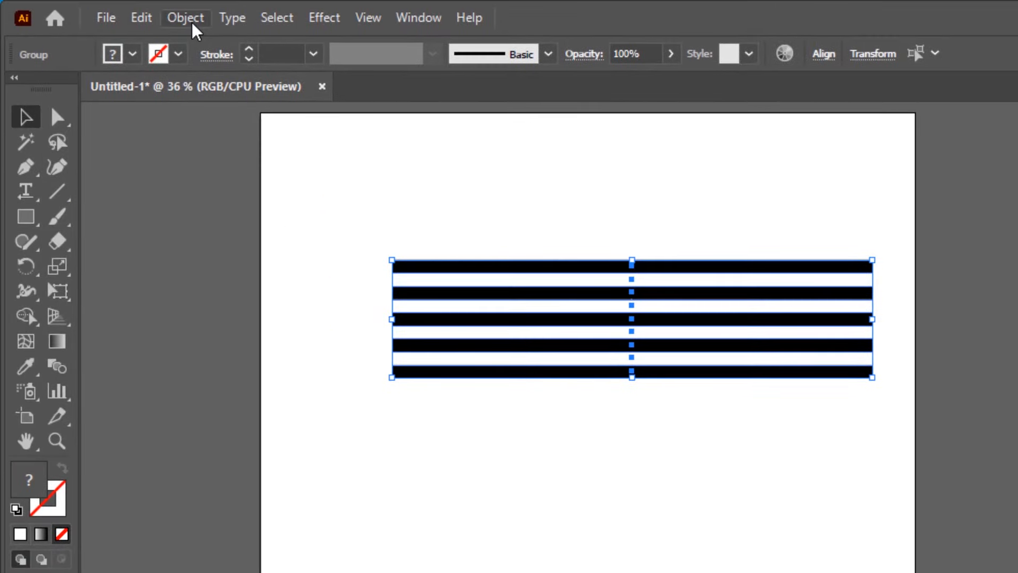
{"action": "left_click", "coordinate": [193, 25]}
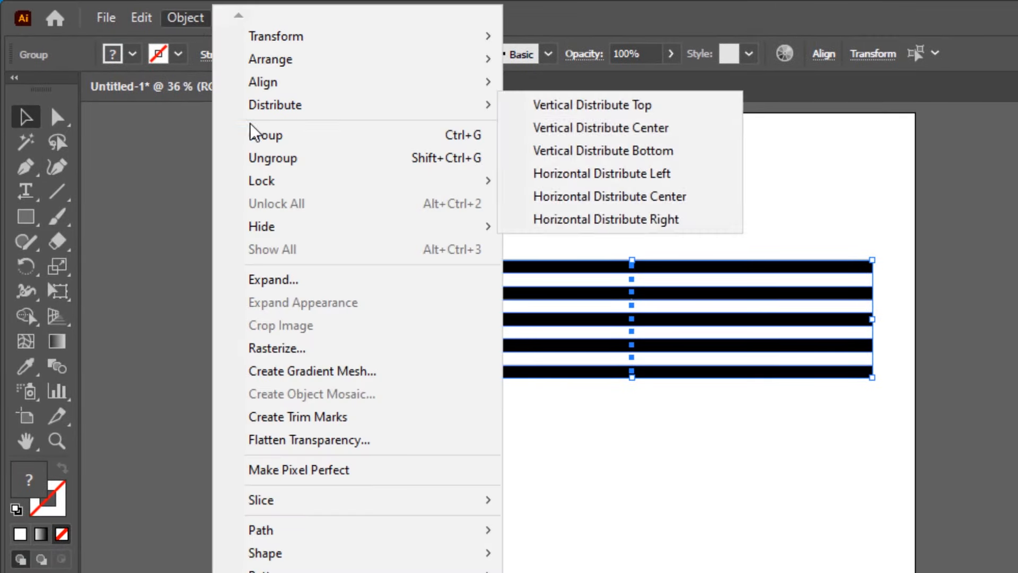
{"action": "left_click", "coordinate": [269, 136]}
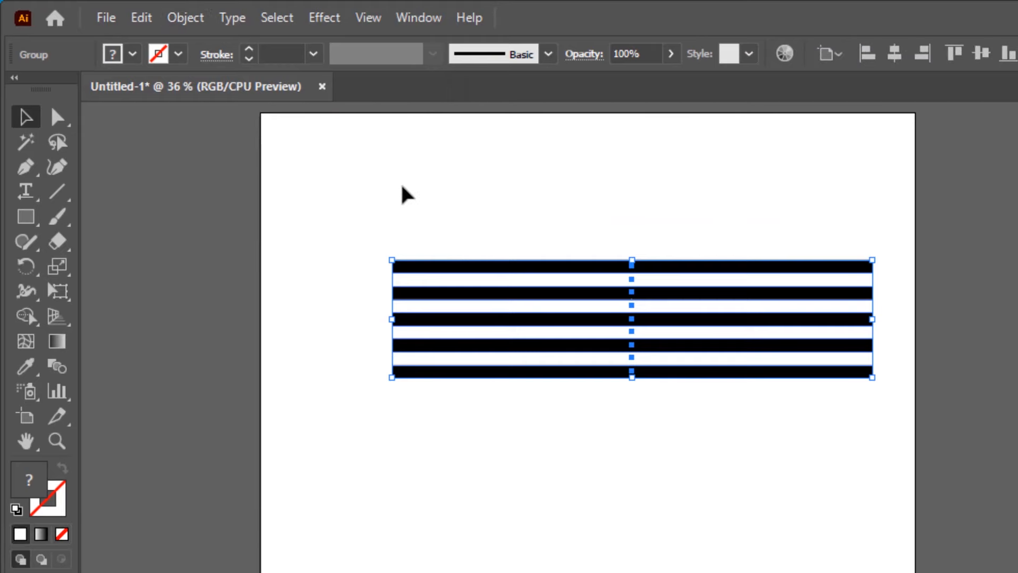
{"action": "left_click", "coordinate": [750, 223]}
{"action": "left_click_drag", "start_coordinate": [860, 211], "coordinate": [371, 525]}
{"action": "left_click_drag", "start_coordinate": [96, 518], "coordinate": [96, 518]}
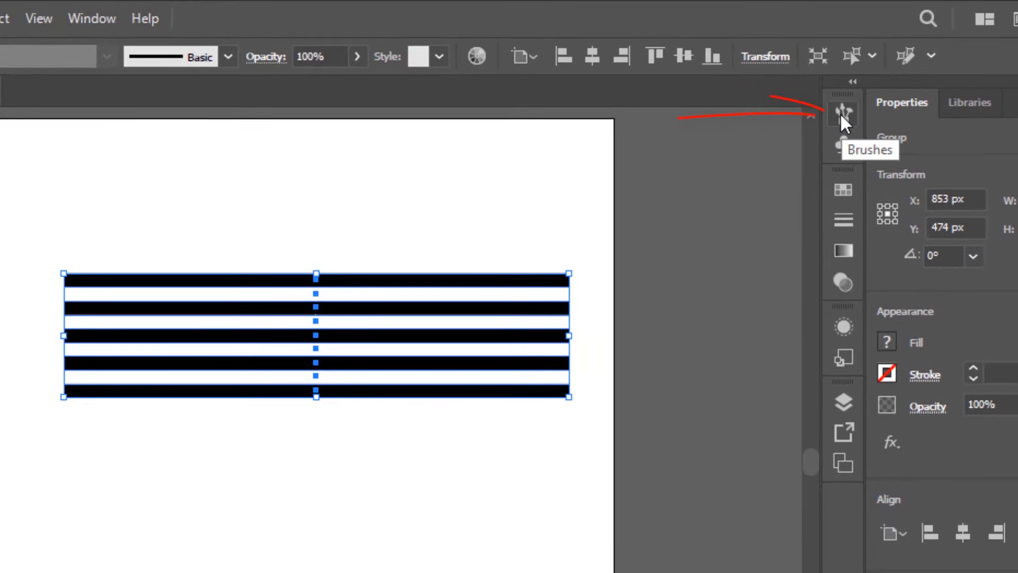
Create a new art brush from the striped group, with its fixed width set to 90%
{"action": "left_click", "coordinate": [840, 112]}
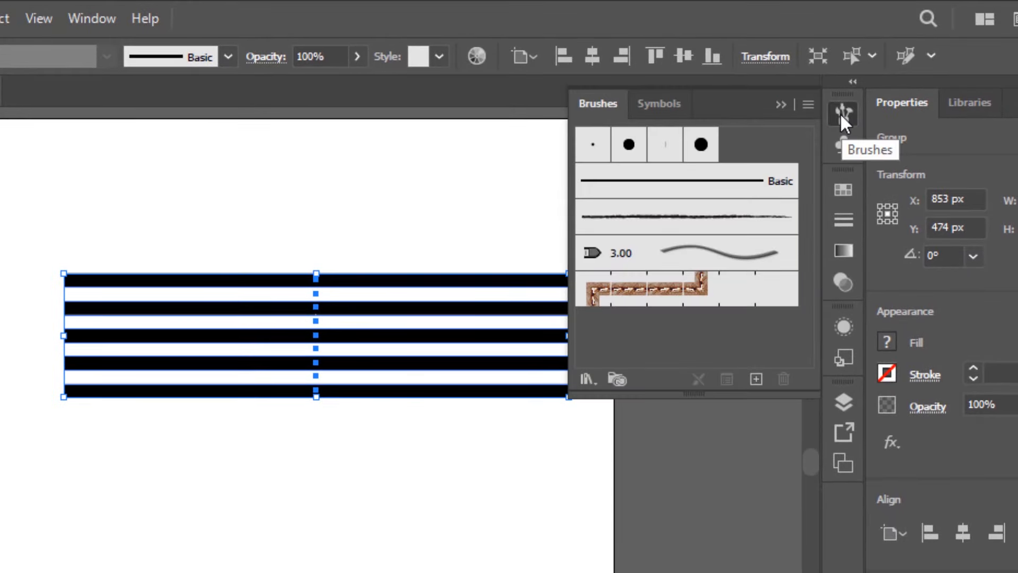
{"action": "left_click", "coordinate": [755, 380]}
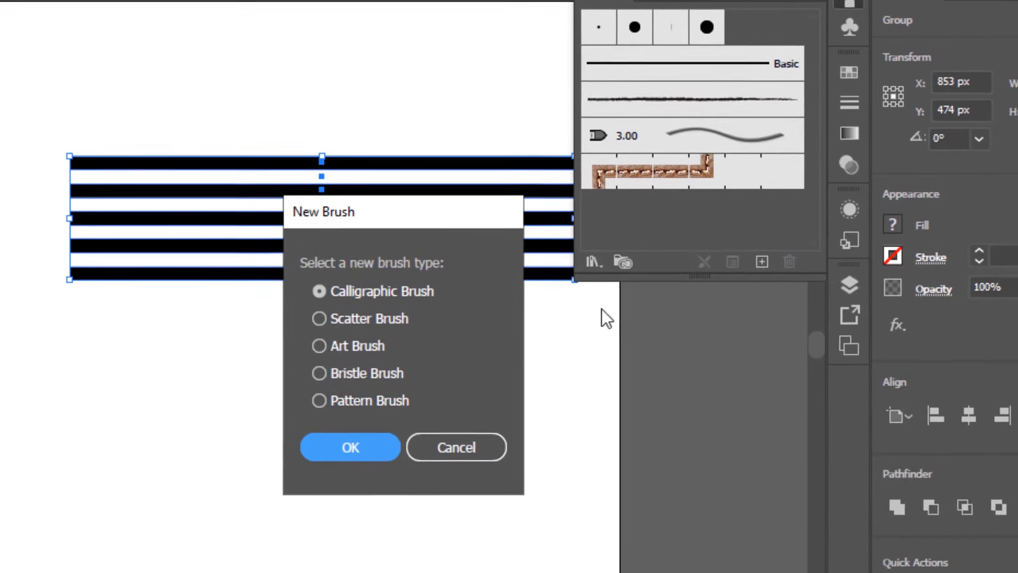
{"action": "left_click", "coordinate": [320, 345]}
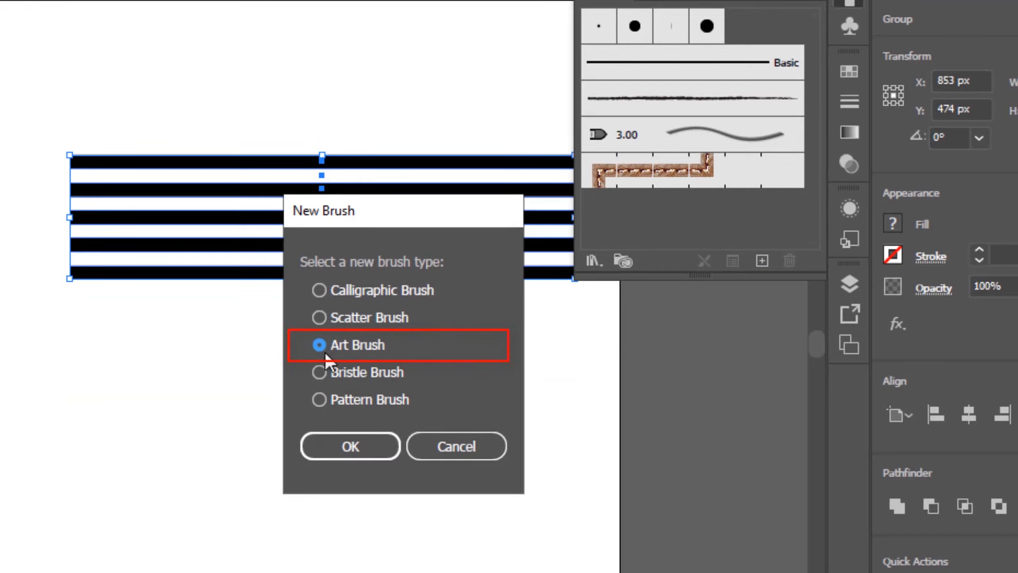
{"action": "left_click", "coordinate": [378, 445]}
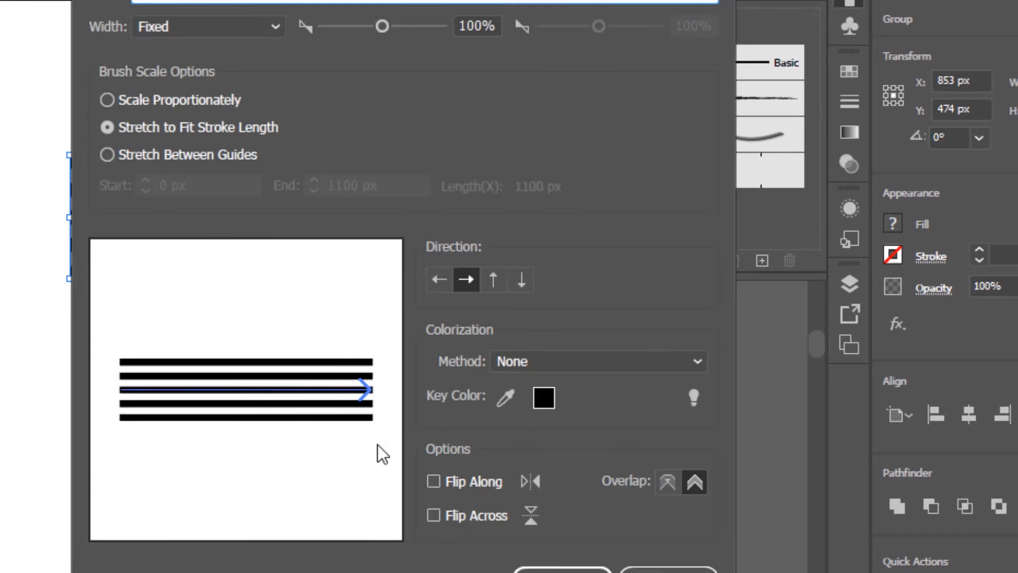
{"action": "double_click", "coordinate": [476, 31]}
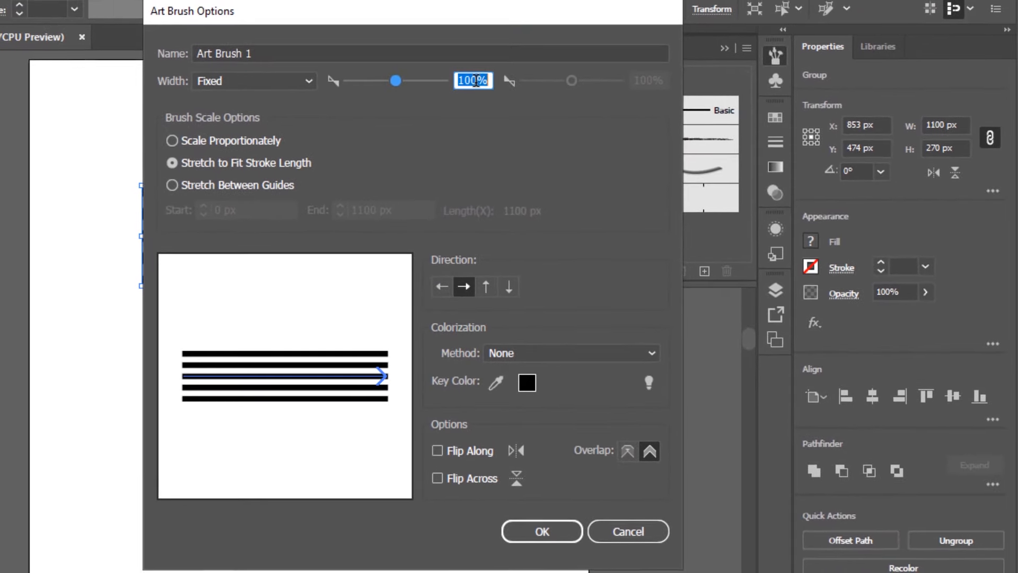
{"action": "type", "text": "90"}
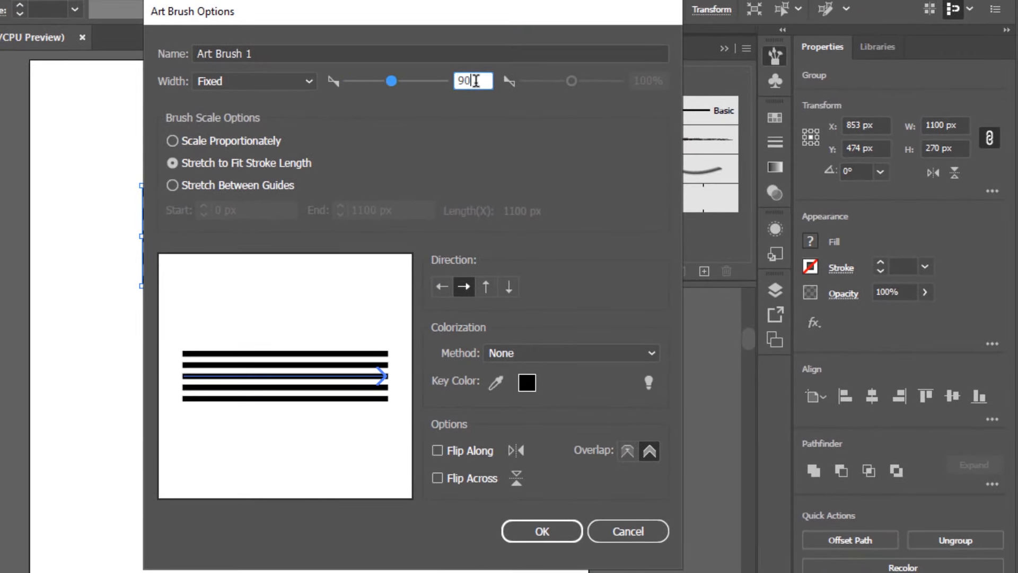
{"action": "key", "text": "Tab"}
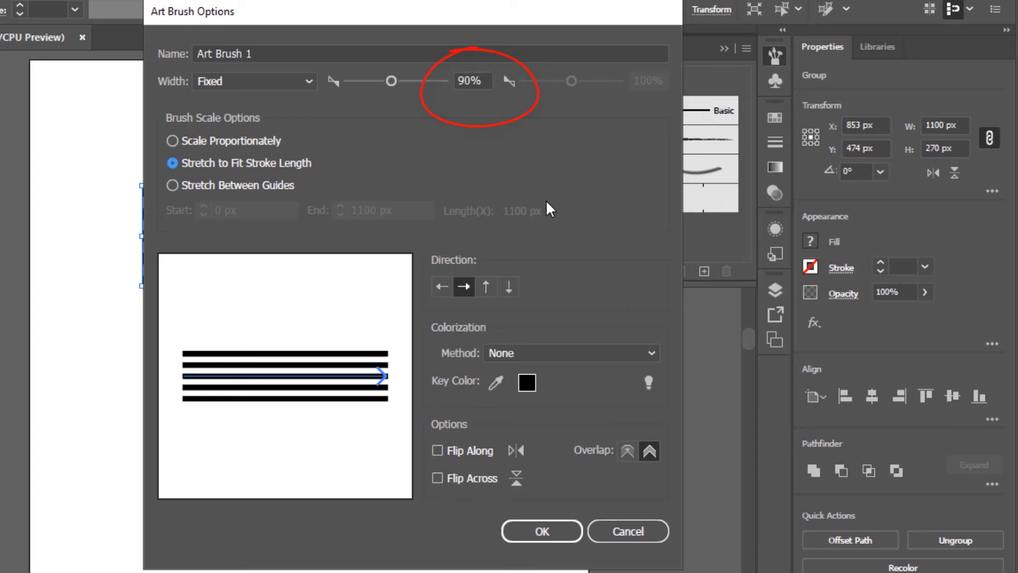
{"action": "left_click", "coordinate": [547, 523]}
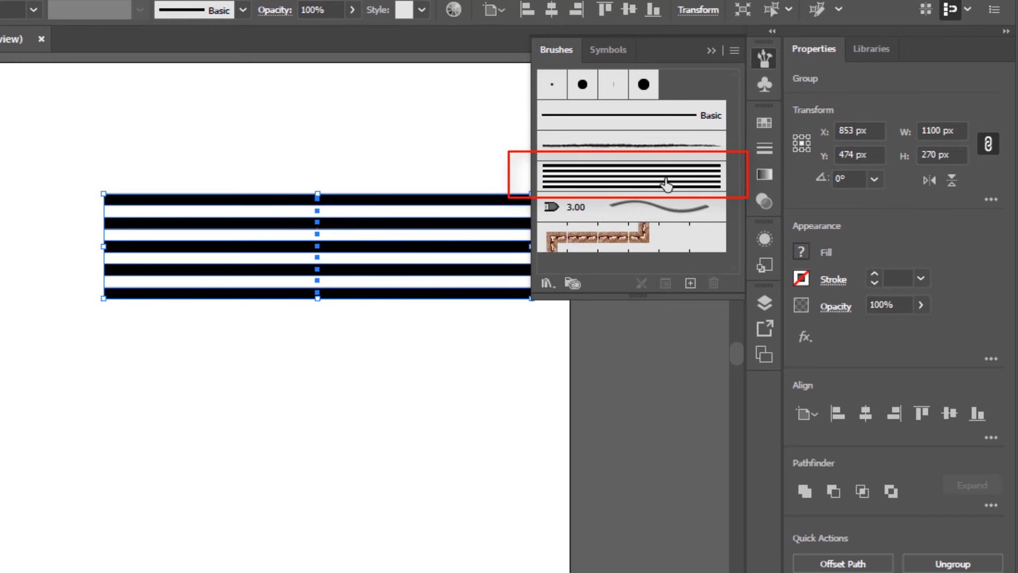
Delete the original striped group from the artboard and put away the brush list
{"action": "left_click_drag", "start_coordinate": [487, 133], "coordinate": [302, 340]}
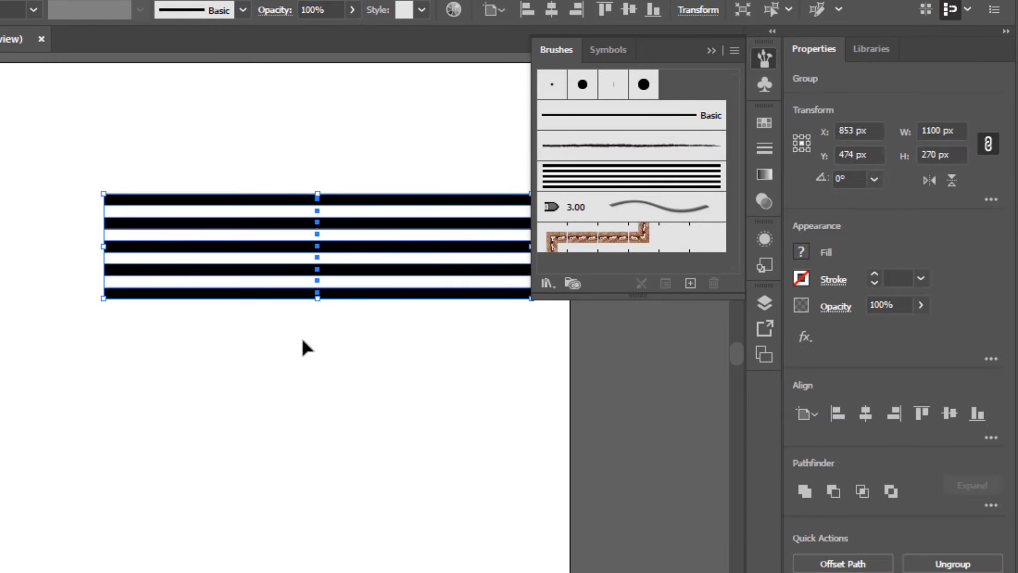
{"action": "key", "text": "Delete"}
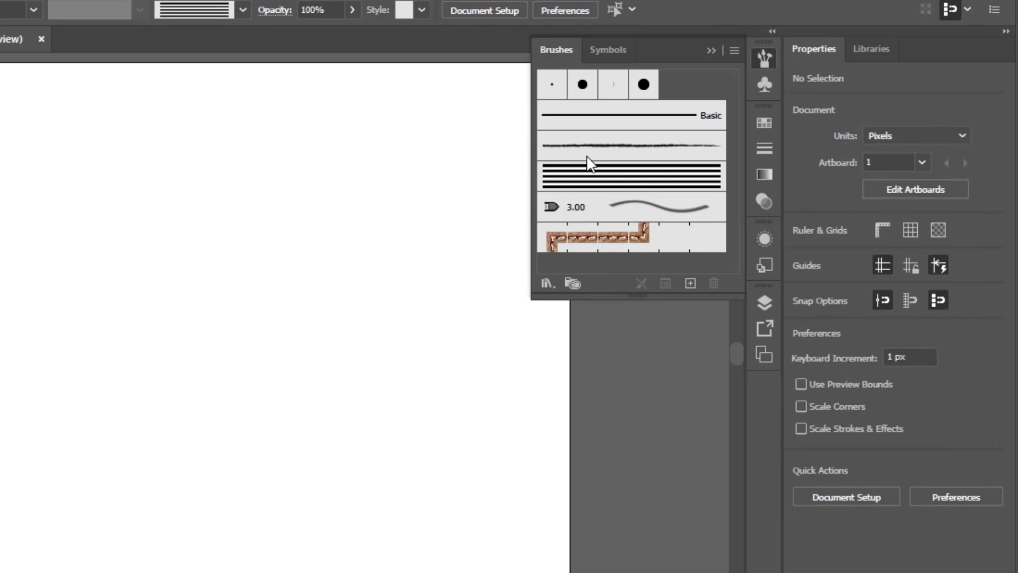
{"action": "left_click", "coordinate": [711, 49]}
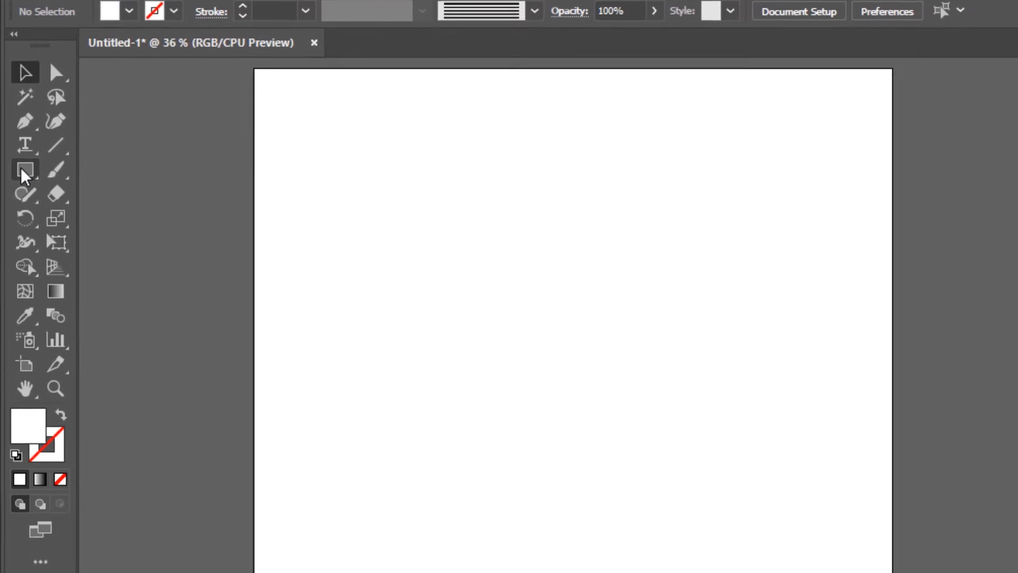
Draw a white square of about 1493 × 1493 px covering almost the whole artboard as a background
{"action": "left_click", "coordinate": [22, 171]}
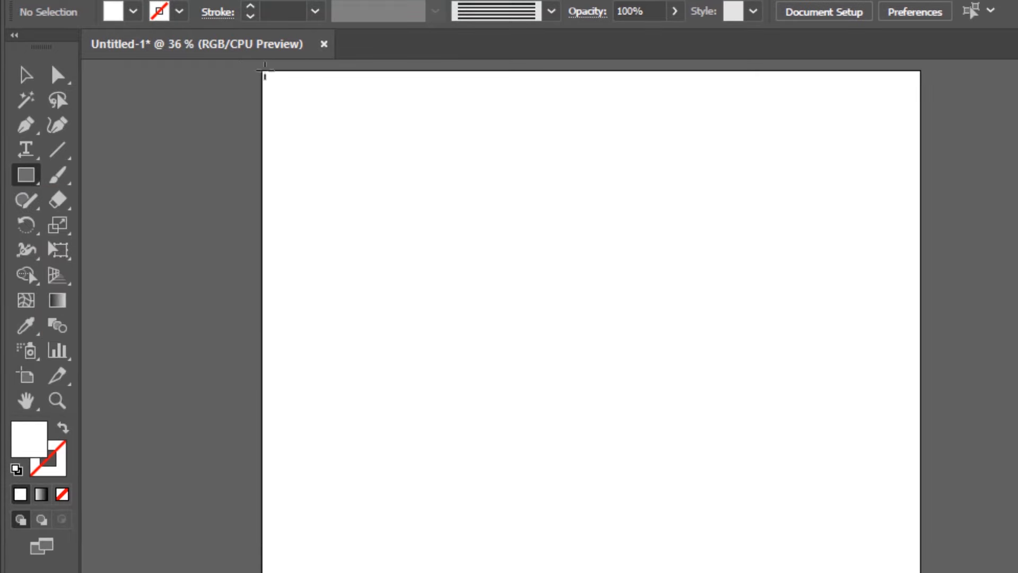
{"action": "left_click_drag", "start_coordinate": [263, 71], "coordinate": [860, 572]}
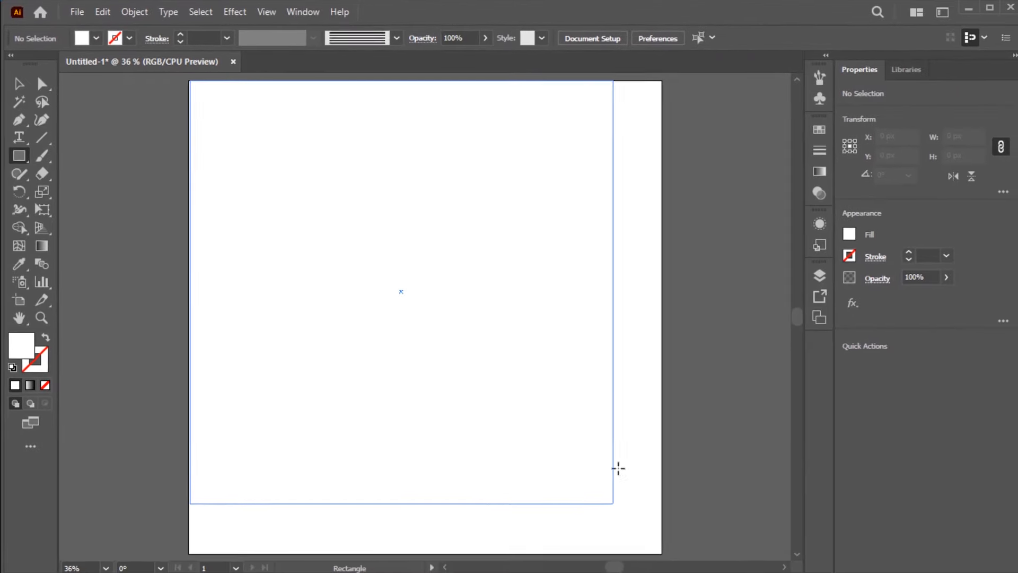
{"action": "left_click_drag", "start_coordinate": [618, 468], "coordinate": [656, 533]}
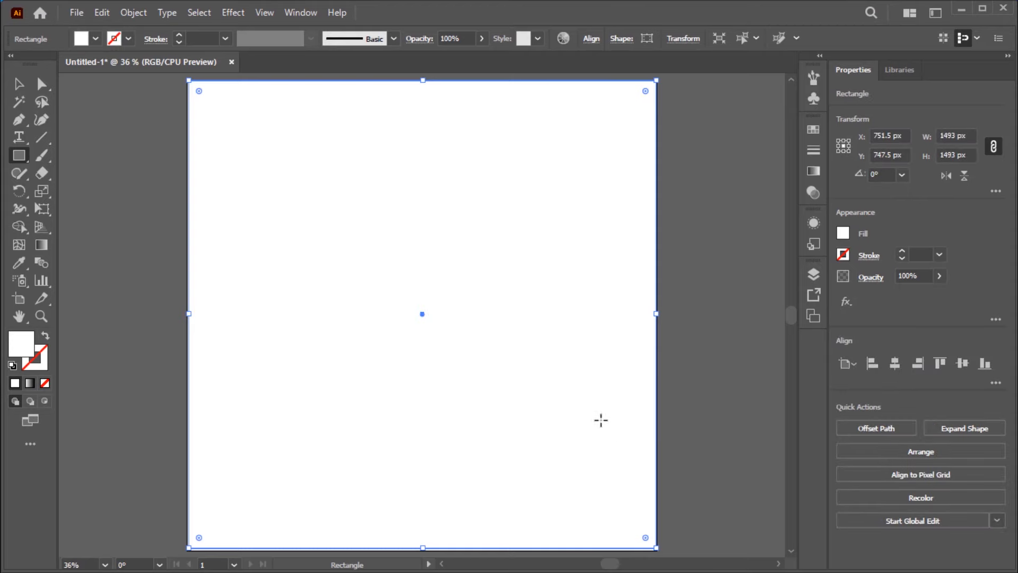
Lock the white background square
{"action": "left_click", "coordinate": [135, 15]}
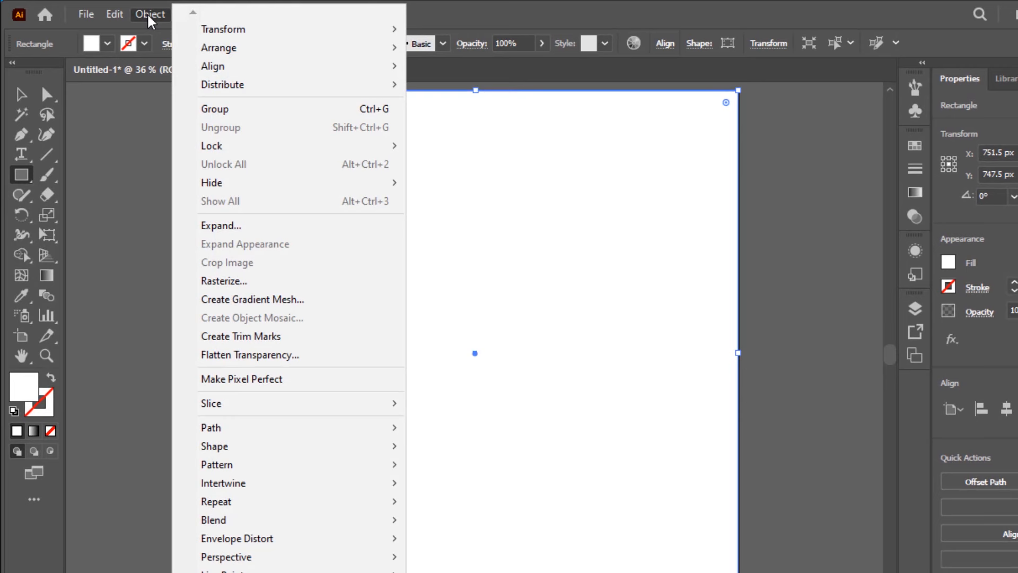
{"action": "mouse_move", "coordinate": [317, 151]}
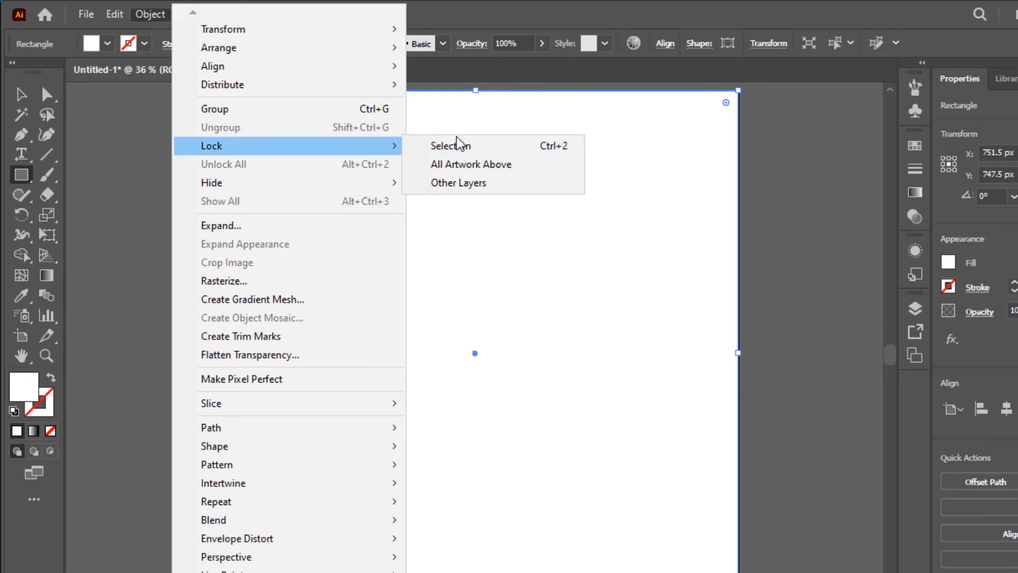
{"action": "left_click", "coordinate": [476, 154]}
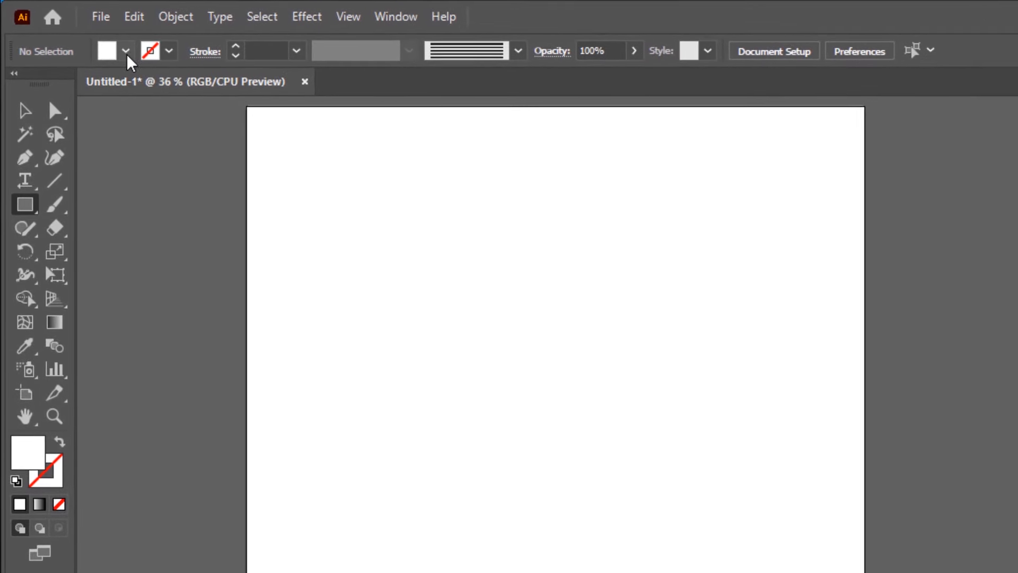
Draw a black-filled square without stroke in the middle of the artboard, centred at about X 745 px, Y 773 px
{"action": "left_click", "coordinate": [127, 56]}
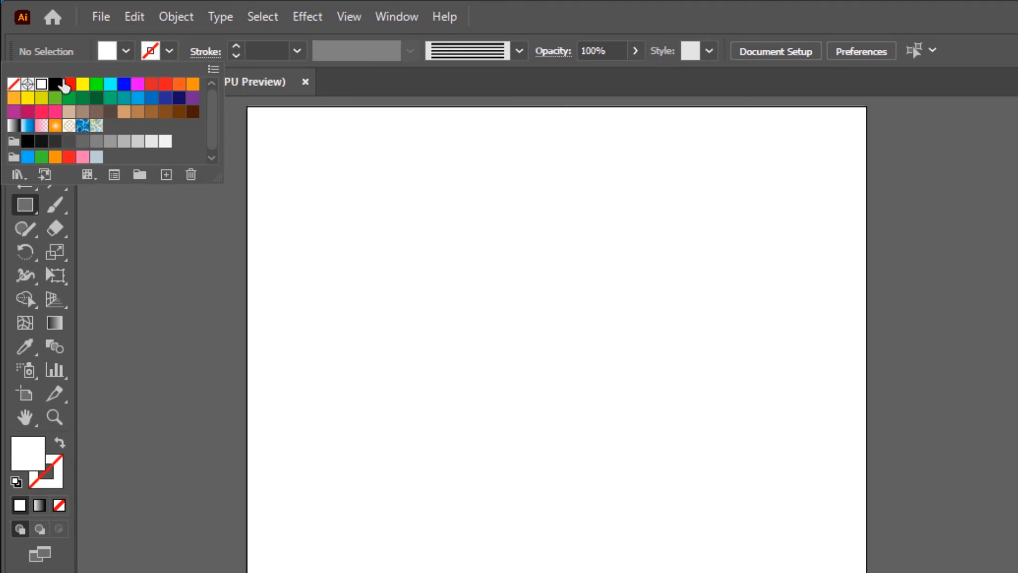
{"action": "left_click", "coordinate": [55, 84]}
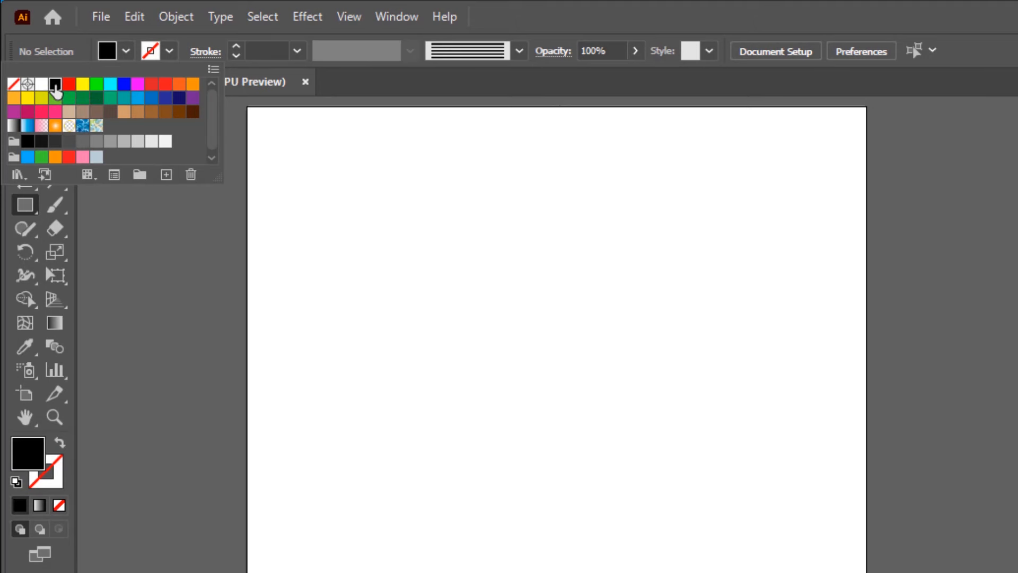
{"action": "left_click", "coordinate": [30, 206]}
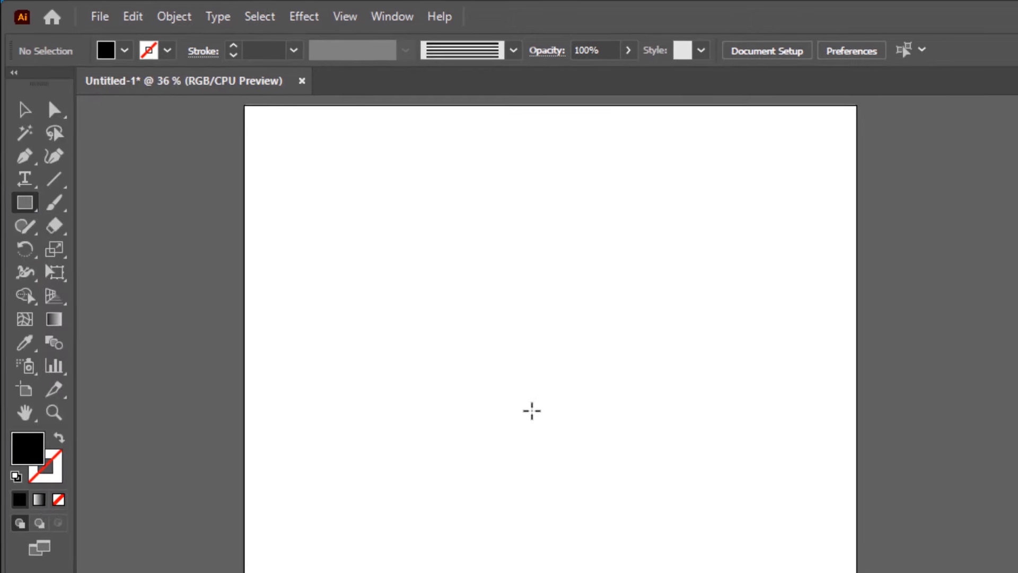
{"action": "left_click_drag", "start_coordinate": [526, 402], "coordinate": [645, 203]}
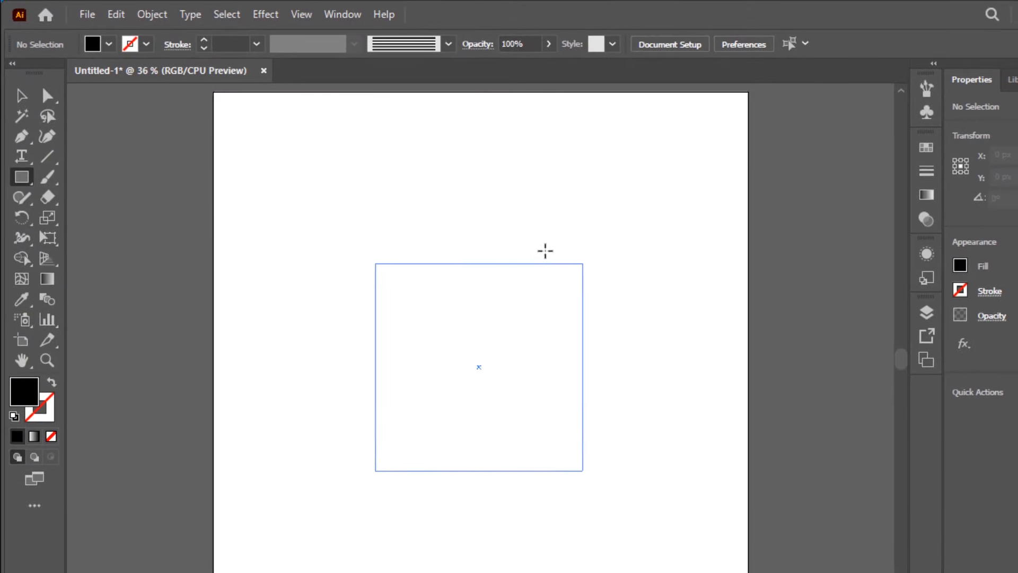
{"action": "left_click_drag", "start_coordinate": [587, 186], "coordinate": [580, 198]}
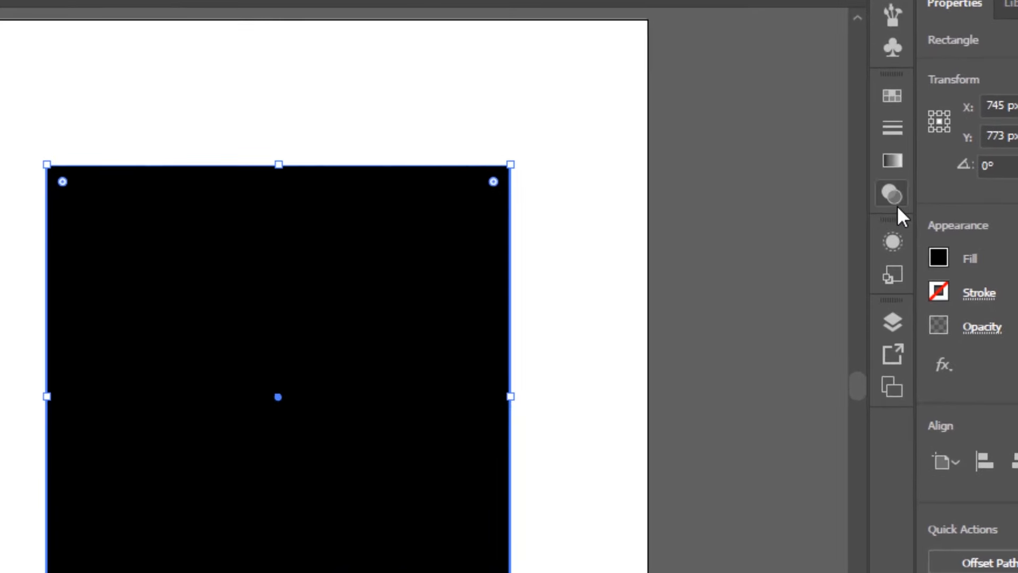
Make an opacity mask on the black square with Clip and Invert Mask enabled, and switch to editing the mask
{"action": "left_click", "coordinate": [894, 197]}
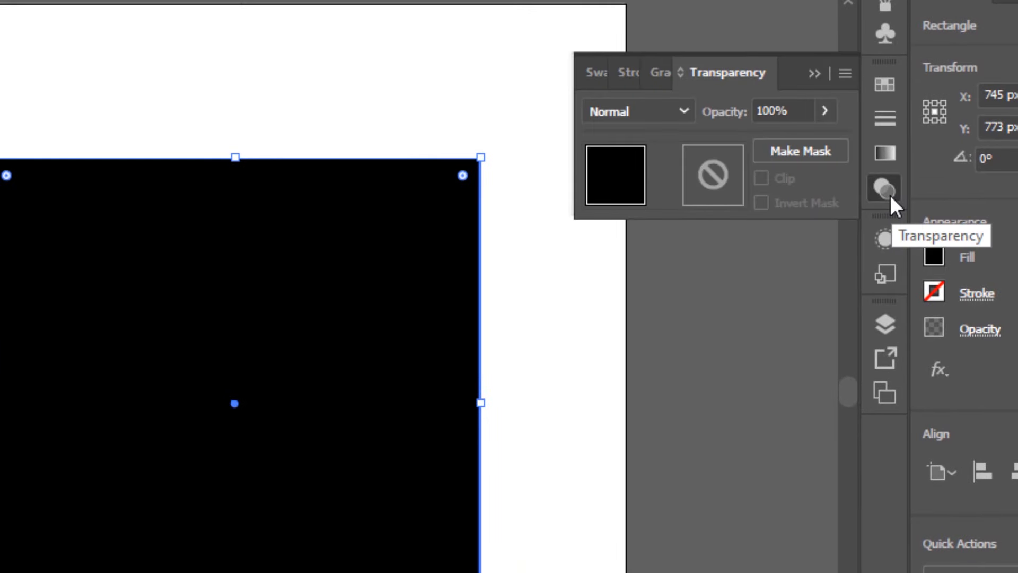
{"action": "left_click", "coordinate": [824, 151]}
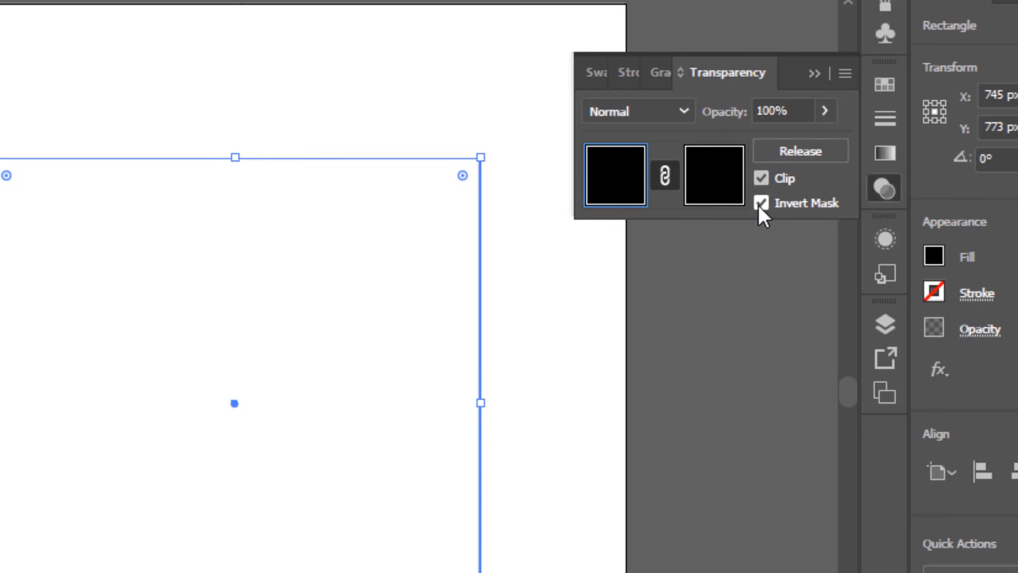
{"action": "left_click", "coordinate": [720, 180]}
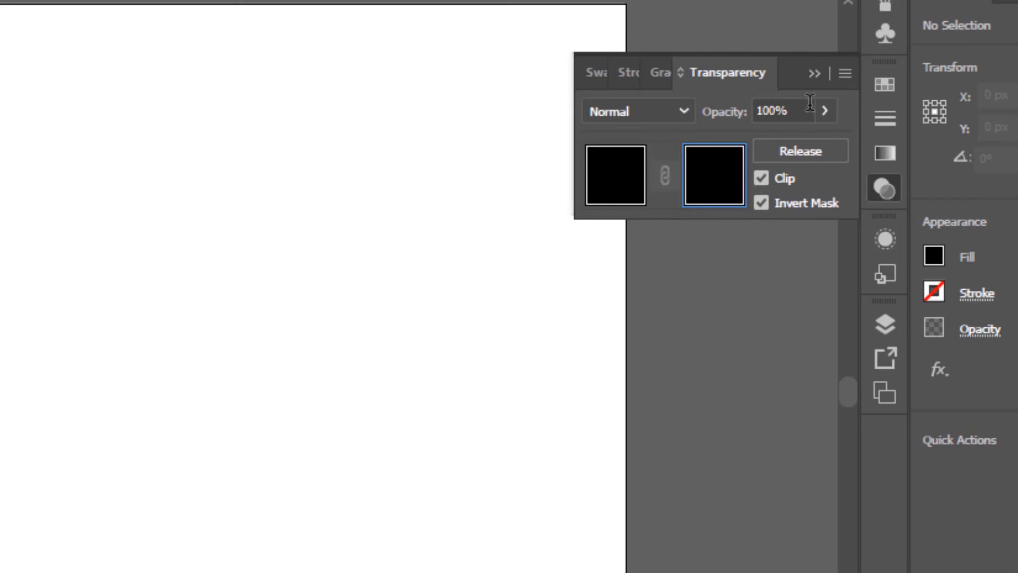
{"action": "left_click", "coordinate": [814, 73]}
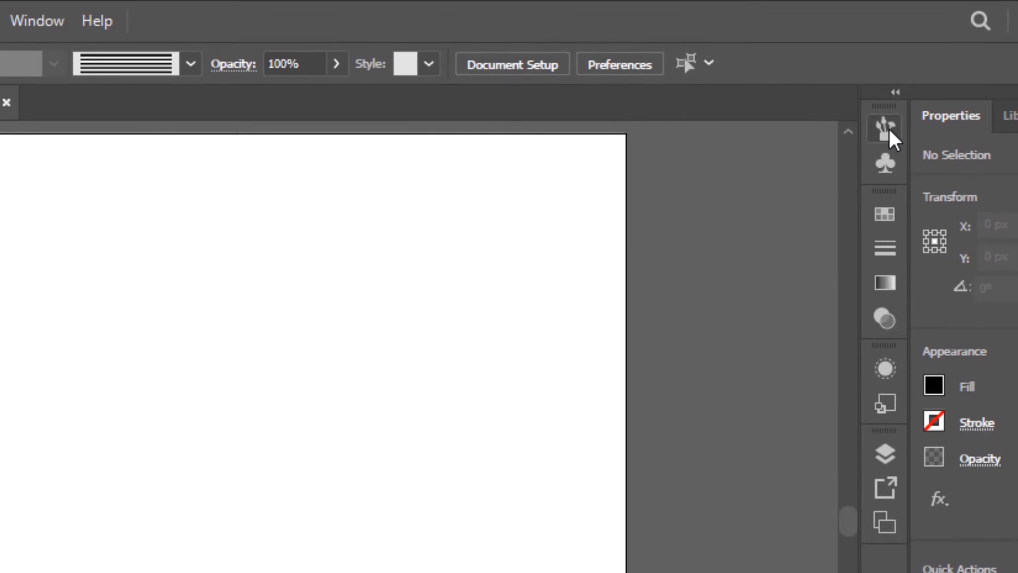
Using the Paintbrush with the striped art brush and no fill, paint two overlapping wavy strokes across the upper part of the masked square
{"action": "left_click", "coordinate": [889, 128]}
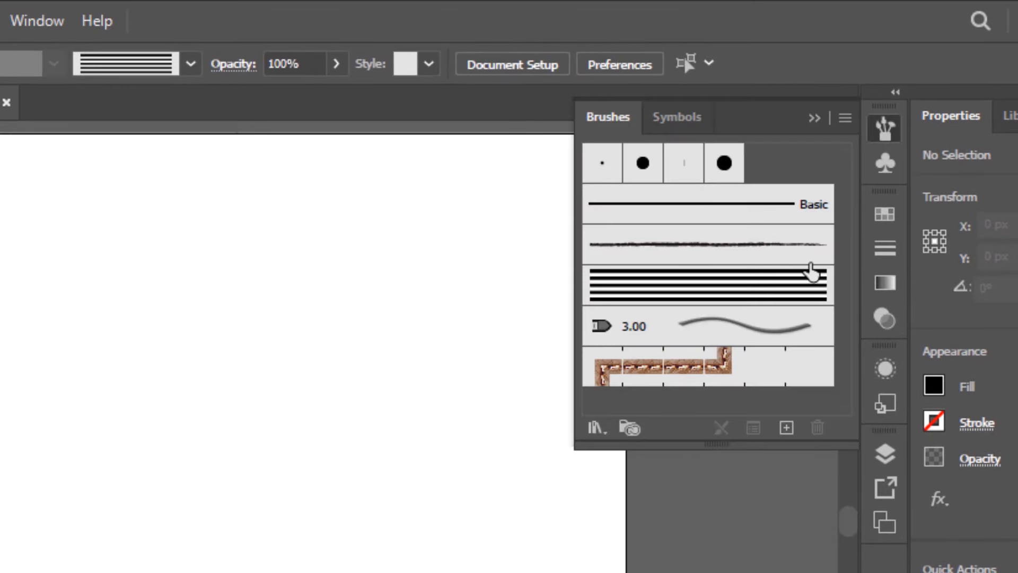
{"action": "left_click", "coordinate": [762, 291]}
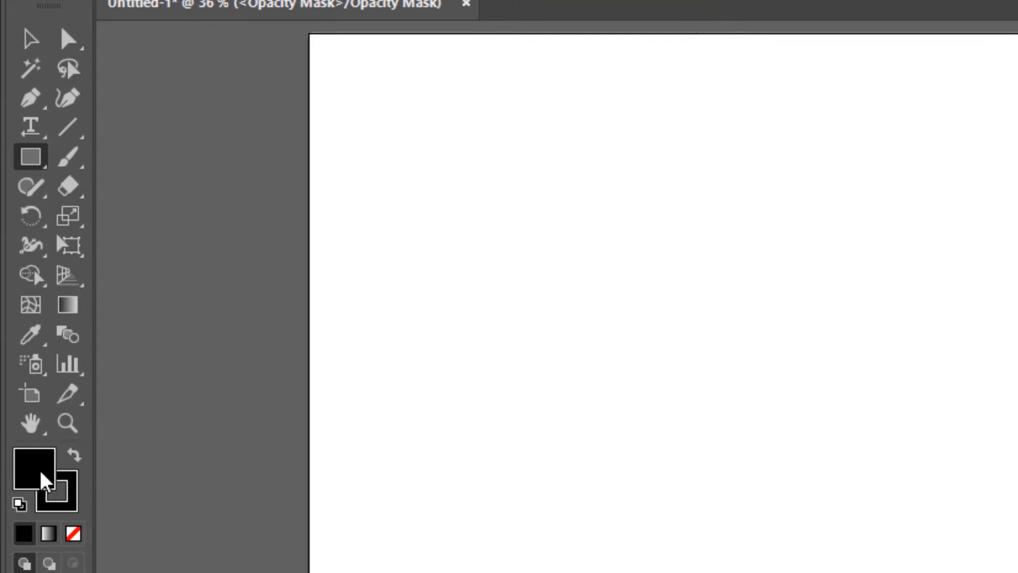
{"action": "left_click", "coordinate": [75, 536]}
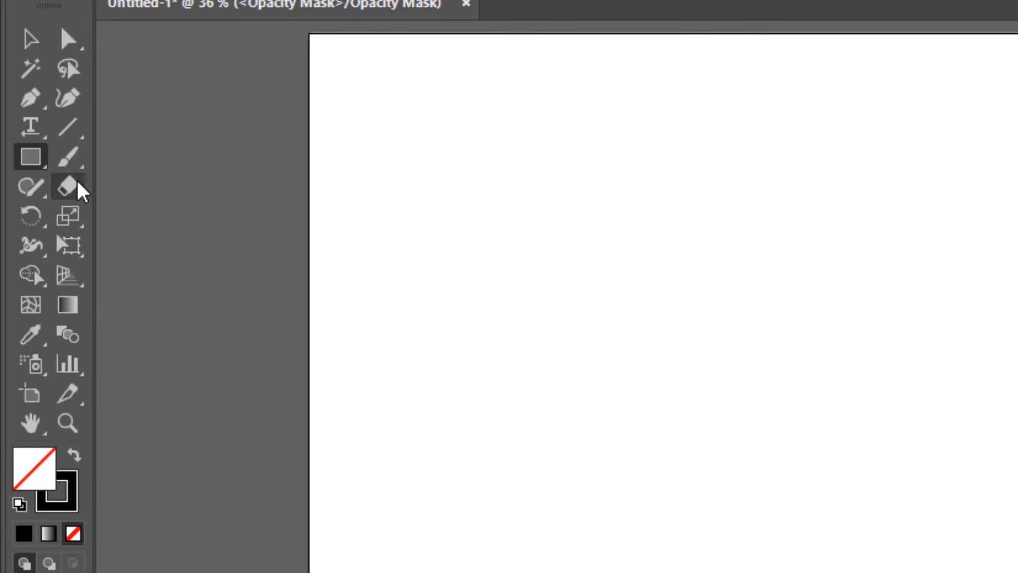
{"action": "left_click", "coordinate": [78, 161]}
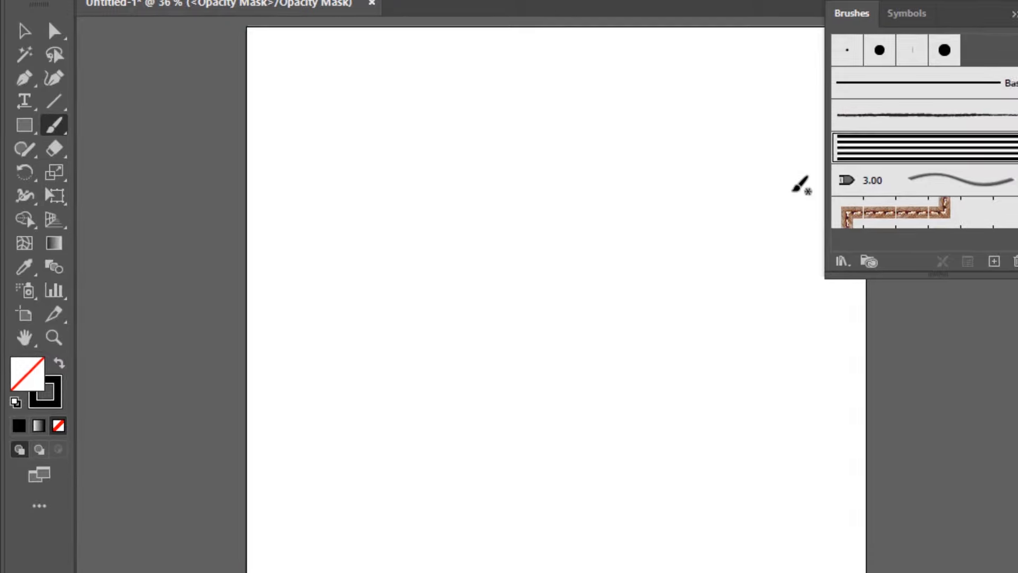
{"action": "mouse_move", "coordinate": [783, 147]}
{"action": "left_mouse_down"}
{"action": "mouse_move", "coordinate": [668, 218]}
{"action": "mouse_move", "coordinate": [355, 164]}
{"action": "left_mouse_up"}
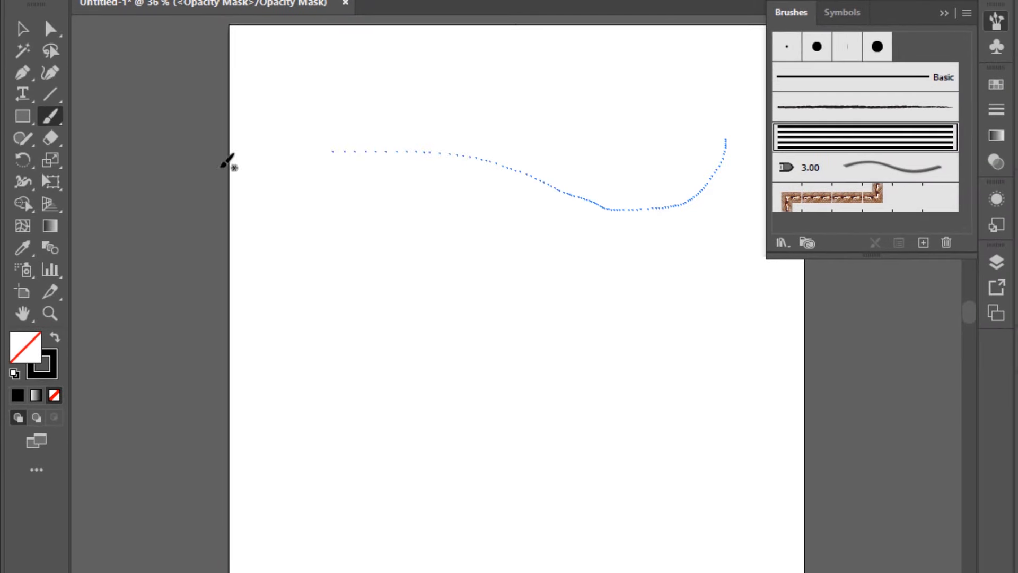
{"action": "mouse_move", "coordinate": [256, 180]}
{"action": "left_mouse_down"}
{"action": "mouse_move", "coordinate": [353, 183]}
{"action": "mouse_move", "coordinate": [661, 107]}
{"action": "mouse_move", "coordinate": [683, 133]}
{"action": "mouse_move", "coordinate": [609, 141]}
{"action": "left_mouse_up"}
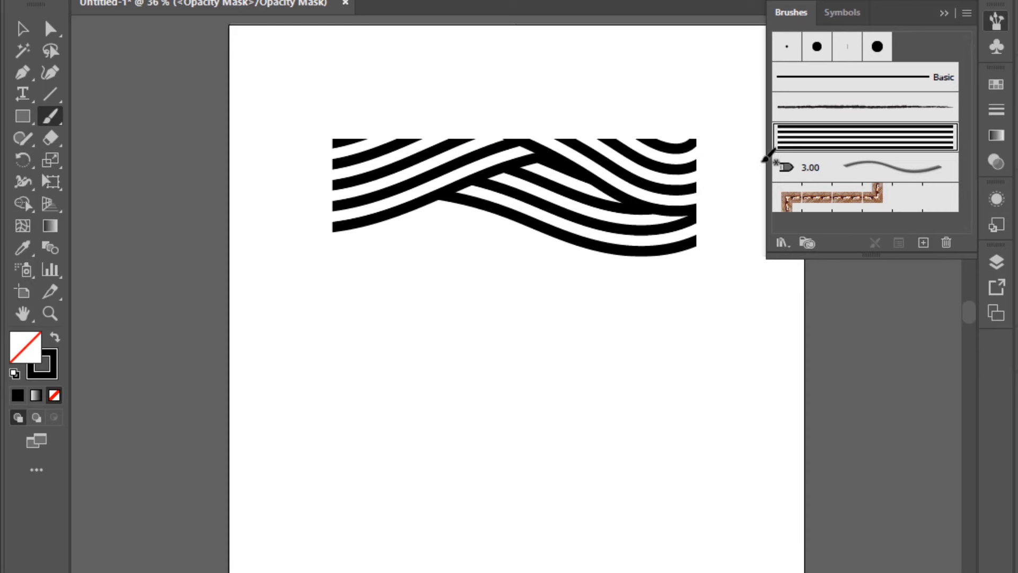
{"action": "left_click", "coordinate": [945, 13]}
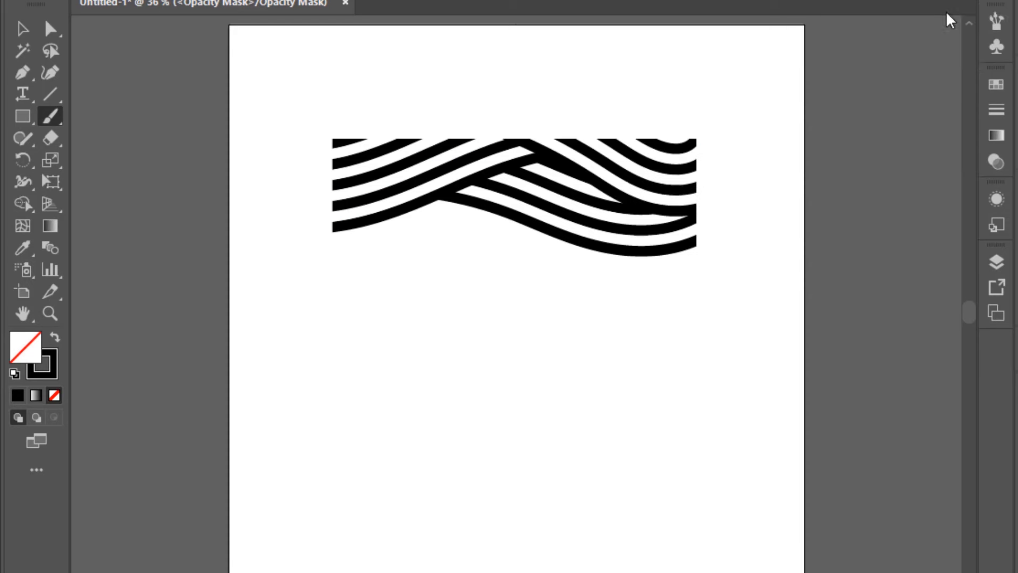
Paint overlapping wavy striped strokes across the rest of the masked square, working down from the upper part to its lower edge
{"action": "mouse_move", "coordinate": [730, 240]}
{"action": "left_mouse_down"}
{"action": "mouse_move", "coordinate": [717, 206]}
{"action": "mouse_move", "coordinate": [662, 197]}
{"action": "mouse_move", "coordinate": [480, 258]}
{"action": "mouse_move", "coordinate": [338, 278]}
{"action": "mouse_move", "coordinate": [176, 224]}
{"action": "left_mouse_up"}
{"action": "mouse_move", "coordinate": [273, 250]}
{"action": "left_mouse_down"}
{"action": "mouse_move", "coordinate": [293, 231]}
{"action": "mouse_move", "coordinate": [379, 219]}
{"action": "mouse_move", "coordinate": [565, 289]}
{"action": "mouse_move", "coordinate": [762, 250]}
{"action": "left_mouse_up"}
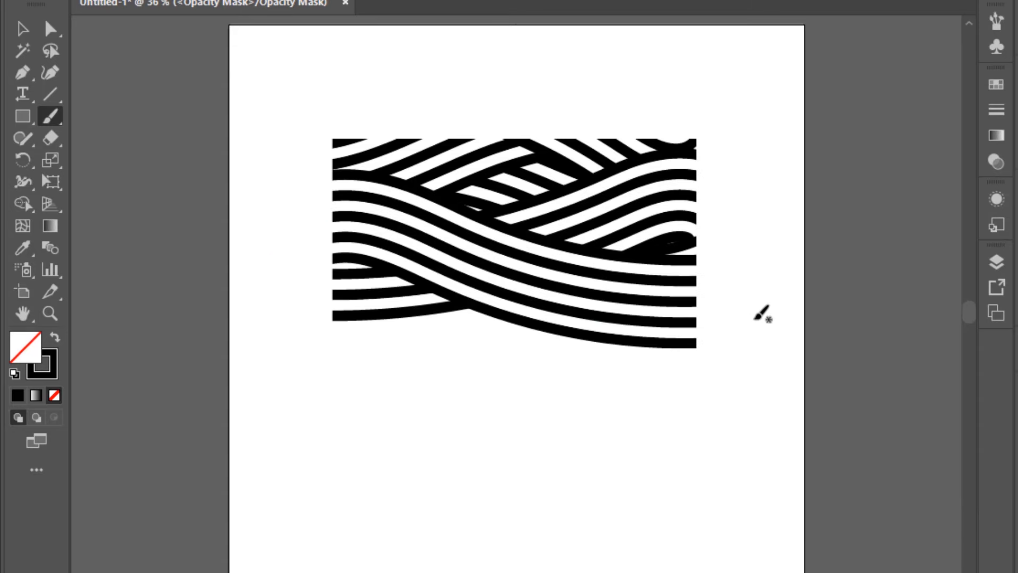
{"action": "mouse_move", "coordinate": [750, 299]}
{"action": "left_mouse_down"}
{"action": "mouse_move", "coordinate": [700, 256]}
{"action": "mouse_move", "coordinate": [656, 267]}
{"action": "mouse_move", "coordinate": [598, 320]}
{"action": "mouse_move", "coordinate": [484, 332]}
{"action": "mouse_move", "coordinate": [304, 299]}
{"action": "mouse_move", "coordinate": [192, 376]}
{"action": "mouse_move", "coordinate": [212, 404]}
{"action": "left_mouse_up"}
{"action": "mouse_move", "coordinate": [283, 352]}
{"action": "left_mouse_down"}
{"action": "mouse_move", "coordinate": [413, 327]}
{"action": "mouse_move", "coordinate": [459, 378]}
{"action": "mouse_move", "coordinate": [571, 343]}
{"action": "mouse_move", "coordinate": [767, 330]}
{"action": "mouse_move", "coordinate": [790, 354]}
{"action": "mouse_move", "coordinate": [704, 348]}
{"action": "mouse_move", "coordinate": [644, 380]}
{"action": "mouse_move", "coordinate": [553, 387]}
{"action": "mouse_move", "coordinate": [373, 365]}
{"action": "mouse_move", "coordinate": [260, 427]}
{"action": "left_mouse_up"}
{"action": "mouse_move", "coordinate": [300, 379]}
{"action": "left_mouse_down"}
{"action": "mouse_move", "coordinate": [435, 394]}
{"action": "mouse_move", "coordinate": [738, 383]}
{"action": "left_mouse_up"}
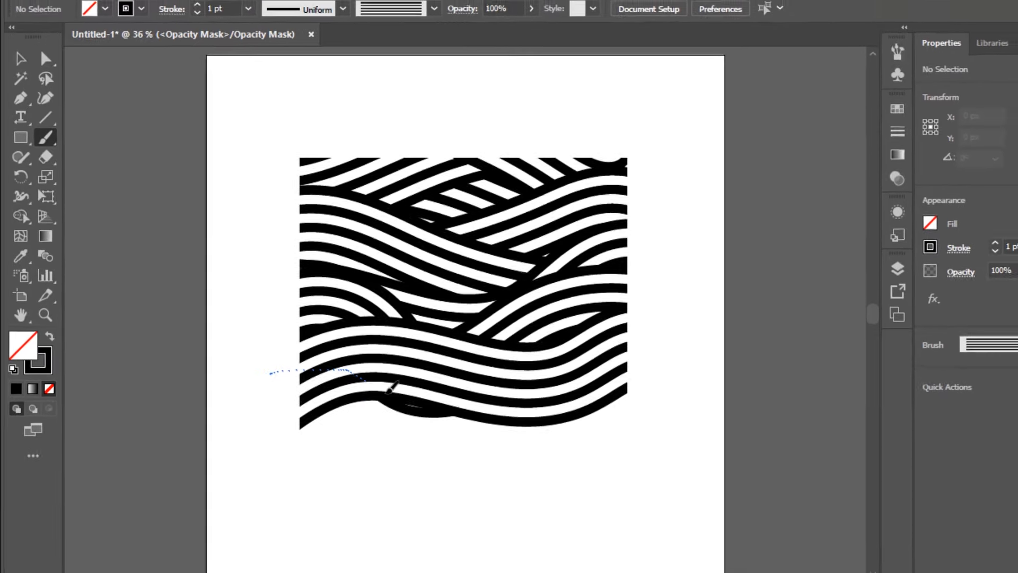
{"action": "left_click_drag", "start_coordinate": [673, 466], "coordinate": [143, 481]}
{"action": "mouse_move", "coordinate": [214, 430]}
{"action": "left_mouse_down"}
{"action": "mouse_move", "coordinate": [392, 469]}
{"action": "mouse_move", "coordinate": [525, 465]}
{"action": "left_mouse_up"}
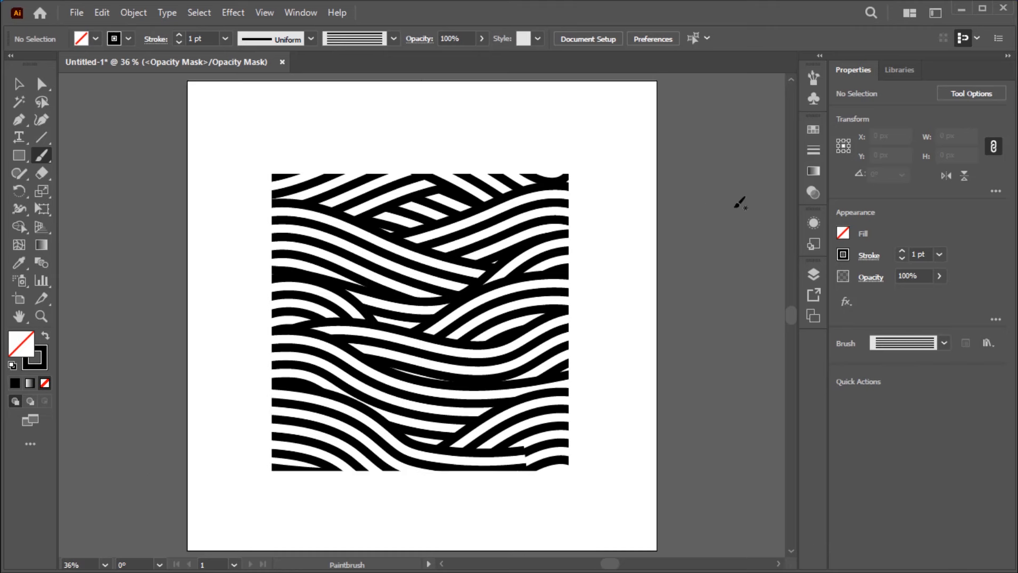
Layer a second pass of gently curved striped strokes over the masked square, from its upper edge through the middle to the lower edge
{"action": "mouse_move", "coordinate": [608, 153]}
{"action": "left_mouse_down"}
{"action": "mouse_move", "coordinate": [591, 184]}
{"action": "mouse_move", "coordinate": [531, 197]}
{"action": "mouse_move", "coordinate": [417, 174]}
{"action": "mouse_move", "coordinate": [272, 178]}
{"action": "mouse_move", "coordinate": [344, 201]}
{"action": "mouse_move", "coordinate": [509, 144]}
{"action": "mouse_move", "coordinate": [644, 175]}
{"action": "left_mouse_up"}
{"action": "mouse_move", "coordinate": [605, 229]}
{"action": "left_mouse_down"}
{"action": "mouse_move", "coordinate": [582, 249]}
{"action": "mouse_move", "coordinate": [404, 237]}
{"action": "mouse_move", "coordinate": [299, 279]}
{"action": "mouse_move", "coordinate": [178, 248]}
{"action": "mouse_move", "coordinate": [201, 248]}
{"action": "left_mouse_up"}
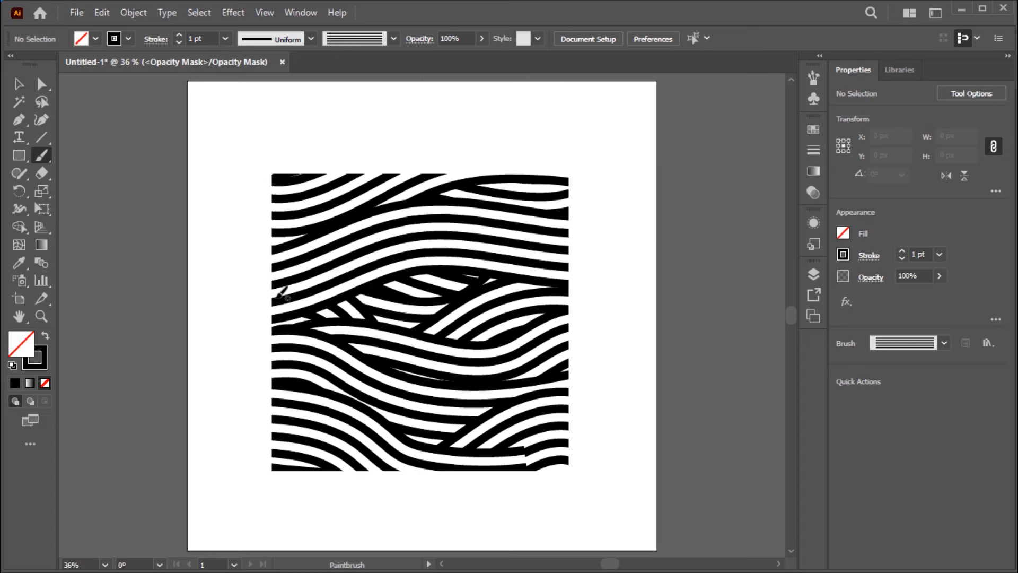
{"action": "mouse_move", "coordinate": [447, 293]}
{"action": "left_mouse_down"}
{"action": "mouse_move", "coordinate": [600, 281]}
{"action": "mouse_move", "coordinate": [639, 249]}
{"action": "left_mouse_up"}
{"action": "mouse_move", "coordinate": [624, 308]}
{"action": "left_mouse_down"}
{"action": "mouse_move", "coordinate": [591, 296]}
{"action": "mouse_move", "coordinate": [401, 344]}
{"action": "left_mouse_up"}
{"action": "left_click_drag", "start_coordinate": [192, 283], "coordinate": [193, 286]}
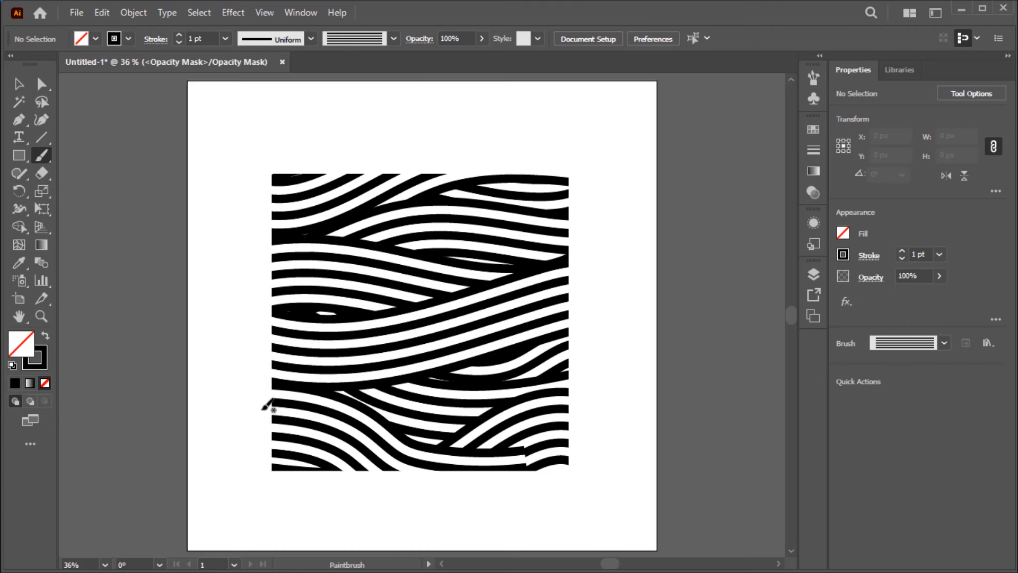
{"action": "mouse_move", "coordinate": [229, 423]}
{"action": "left_mouse_down"}
{"action": "mouse_move", "coordinate": [277, 393]}
{"action": "mouse_move", "coordinate": [539, 400]}
{"action": "mouse_move", "coordinate": [624, 367]}
{"action": "left_mouse_up"}
{"action": "mouse_move", "coordinate": [616, 467]}
{"action": "left_mouse_down"}
{"action": "mouse_move", "coordinate": [607, 445]}
{"action": "mouse_move", "coordinate": [544, 429]}
{"action": "mouse_move", "coordinate": [448, 471]}
{"action": "mouse_move", "coordinate": [298, 507]}
{"action": "left_mouse_up"}
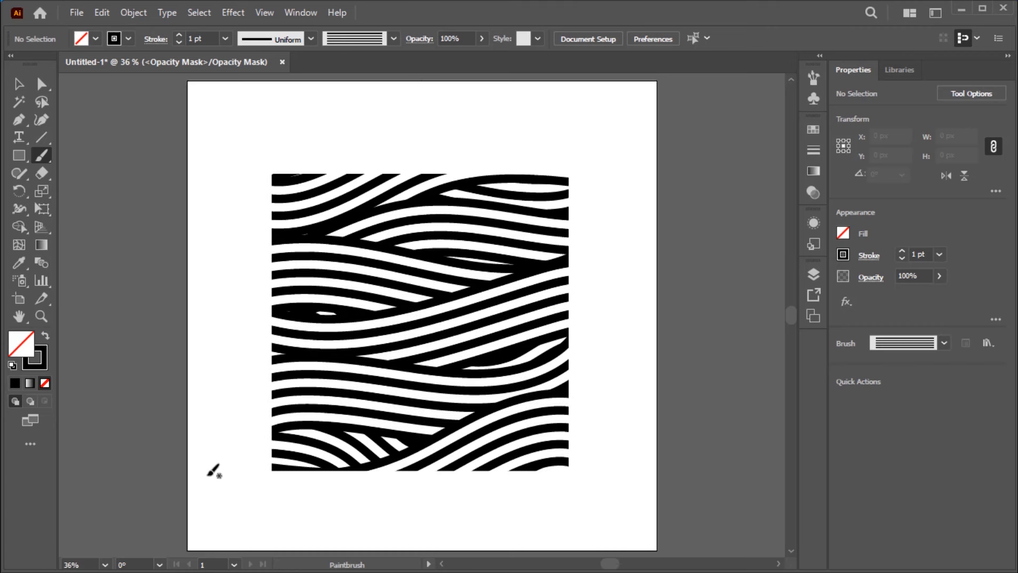
{"action": "left_click_drag", "start_coordinate": [667, 459], "coordinate": [669, 458]}
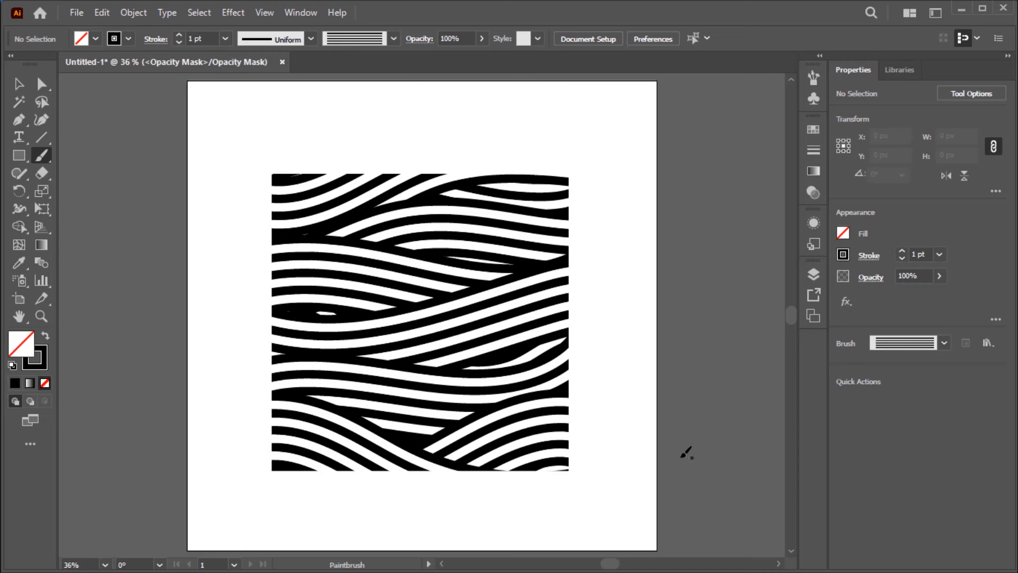
Add more overlapping striped waves across the square's upper half and rounded arcs along its lower and upper edges
{"action": "mouse_move", "coordinate": [632, 157]}
{"action": "left_mouse_down"}
{"action": "mouse_move", "coordinate": [559, 190]}
{"action": "mouse_move", "coordinate": [247, 100]}
{"action": "left_mouse_up"}
{"action": "mouse_move", "coordinate": [196, 197]}
{"action": "left_mouse_down"}
{"action": "mouse_move", "coordinate": [377, 163]}
{"action": "mouse_move", "coordinate": [683, 143]}
{"action": "left_mouse_up"}
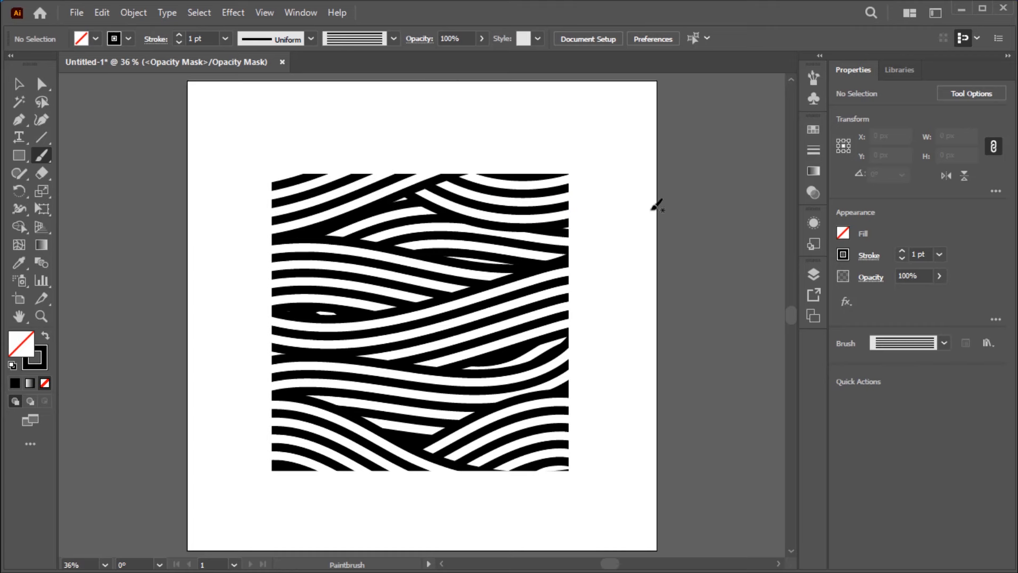
{"action": "mouse_move", "coordinate": [644, 313]}
{"action": "left_mouse_down"}
{"action": "mouse_move", "coordinate": [625, 280]}
{"action": "mouse_move", "coordinate": [551, 260]}
{"action": "mouse_move", "coordinate": [430, 298]}
{"action": "mouse_move", "coordinate": [238, 269]}
{"action": "mouse_move", "coordinate": [165, 160]}
{"action": "left_mouse_up"}
{"action": "mouse_move", "coordinate": [216, 253]}
{"action": "left_mouse_down"}
{"action": "mouse_move", "coordinate": [265, 223]}
{"action": "mouse_move", "coordinate": [432, 286]}
{"action": "left_mouse_up"}
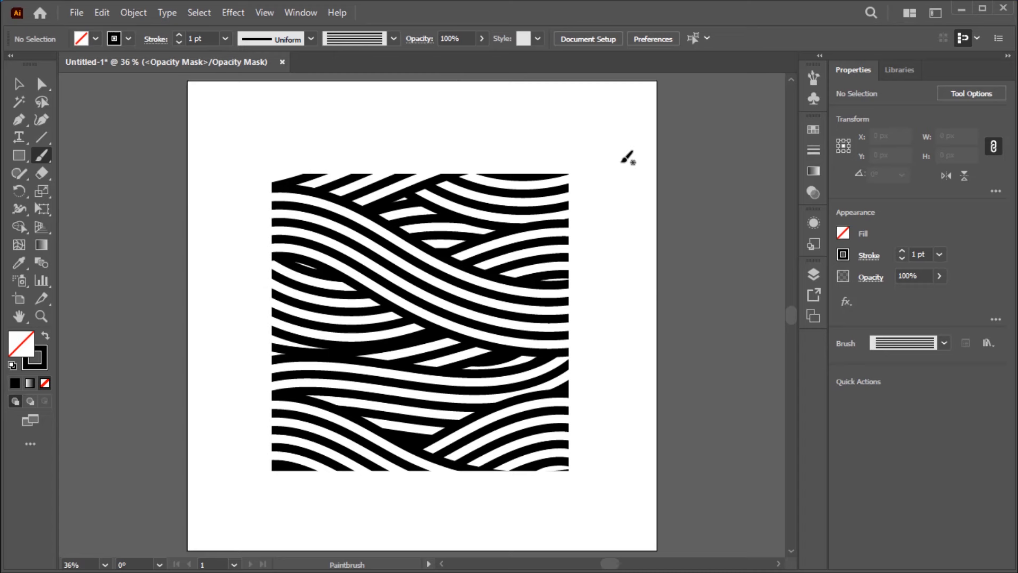
{"action": "mouse_move", "coordinate": [613, 247]}
{"action": "left_mouse_down"}
{"action": "mouse_move", "coordinate": [504, 234]}
{"action": "mouse_move", "coordinate": [196, 289]}
{"action": "mouse_move", "coordinate": [85, 217]}
{"action": "left_mouse_up"}
{"action": "left_click_drag", "start_coordinate": [606, 156], "coordinate": [583, 175]}
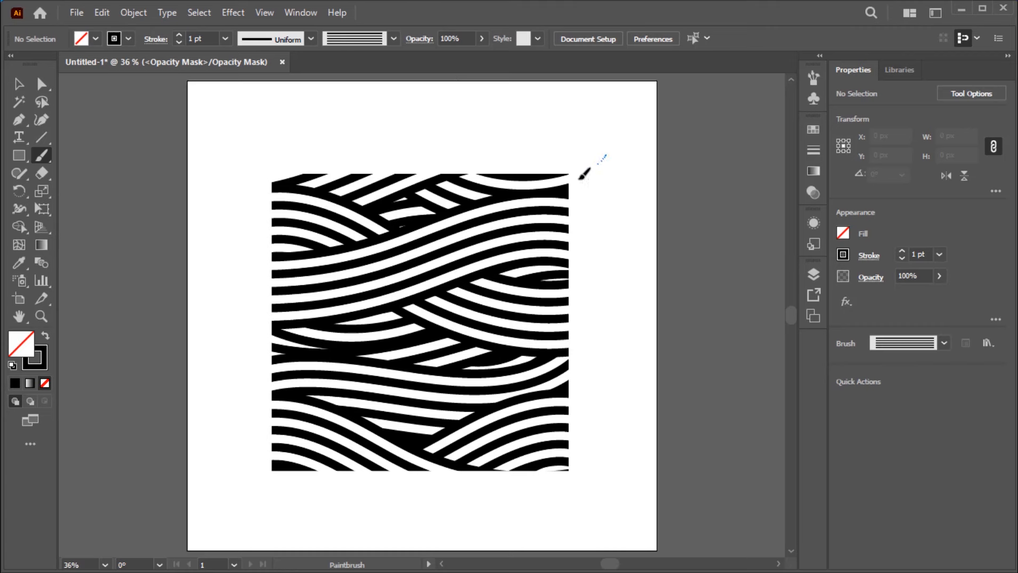
{"action": "left_click_drag", "start_coordinate": [286, 72], "coordinate": [287, 74]}
{"action": "mouse_move", "coordinate": [208, 190]}
{"action": "left_mouse_down"}
{"action": "mouse_move", "coordinate": [295, 186]}
{"action": "mouse_move", "coordinate": [384, 132]}
{"action": "mouse_move", "coordinate": [687, 68]}
{"action": "mouse_move", "coordinate": [707, 82]}
{"action": "left_mouse_up"}
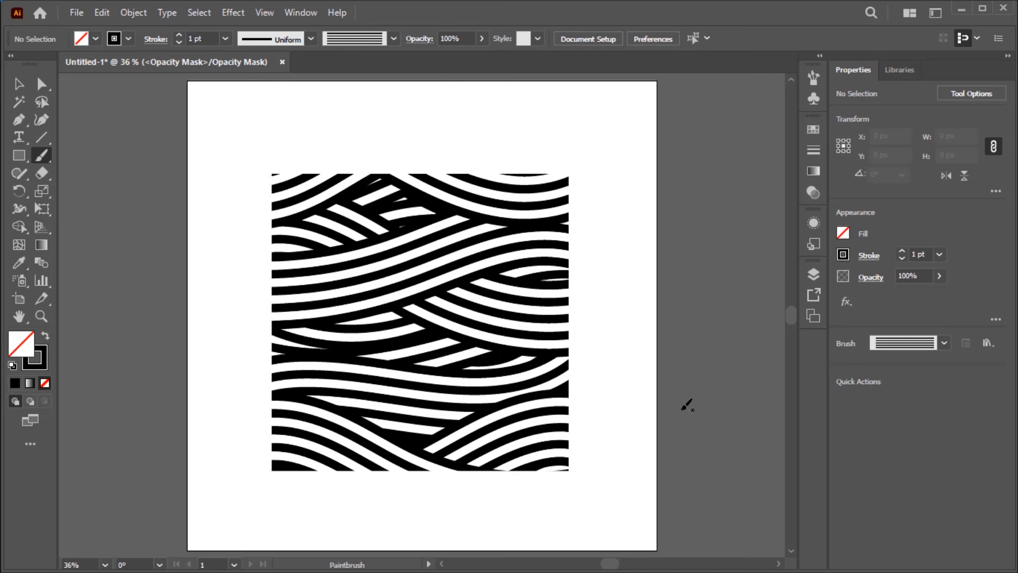
{"action": "mouse_move", "coordinate": [561, 494]}
{"action": "left_mouse_down"}
{"action": "mouse_move", "coordinate": [524, 456]}
{"action": "mouse_move", "coordinate": [366, 510]}
{"action": "left_mouse_up"}
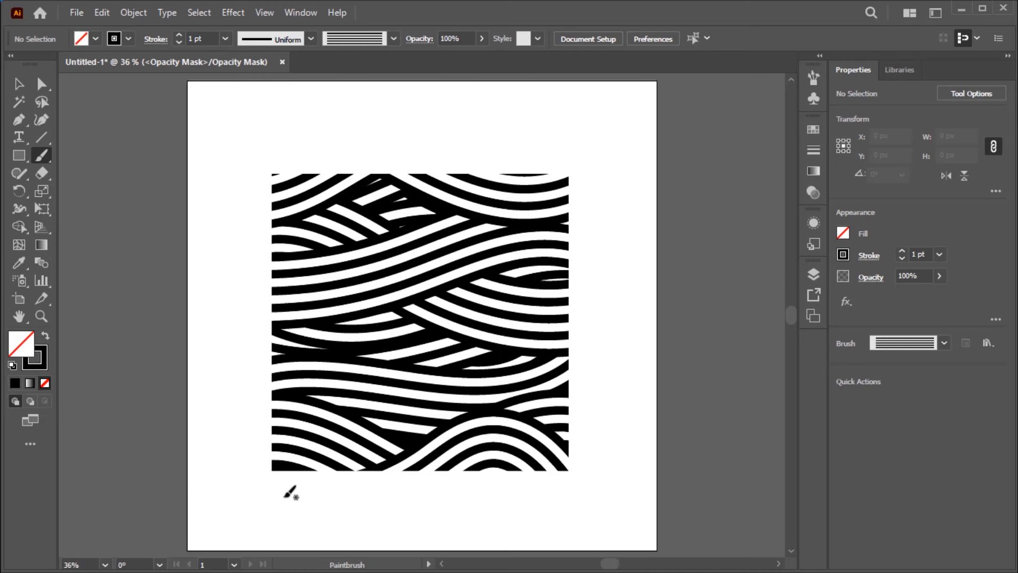
{"action": "mouse_move", "coordinate": [494, 516]}
{"action": "left_mouse_down"}
{"action": "mouse_move", "coordinate": [585, 426]}
{"action": "mouse_move", "coordinate": [771, 411]}
{"action": "left_mouse_up"}
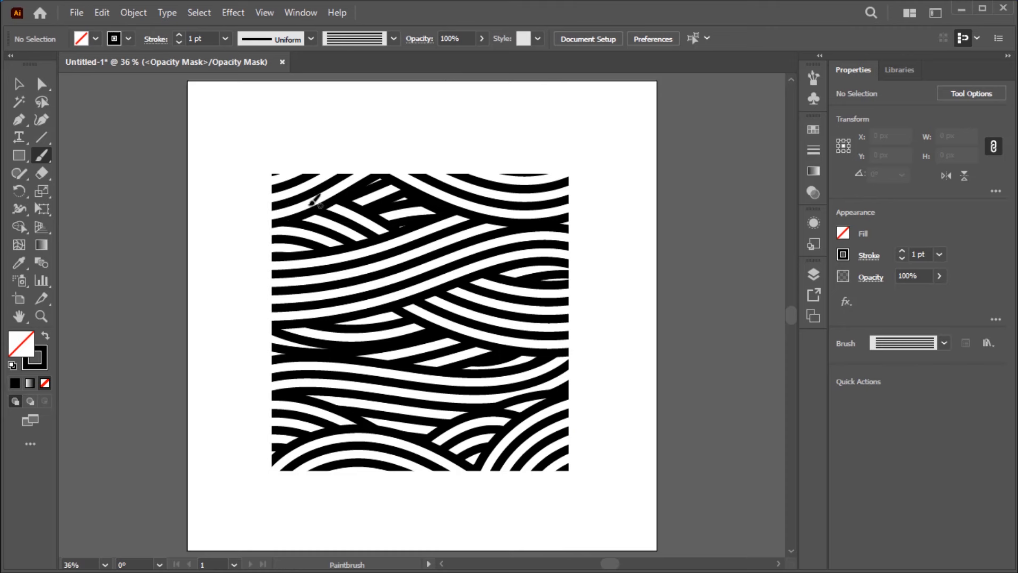
{"action": "mouse_move", "coordinate": [305, 125]}
{"action": "left_mouse_down"}
{"action": "mouse_move", "coordinate": [366, 170]}
{"action": "mouse_move", "coordinate": [517, 132]}
{"action": "left_mouse_up"}
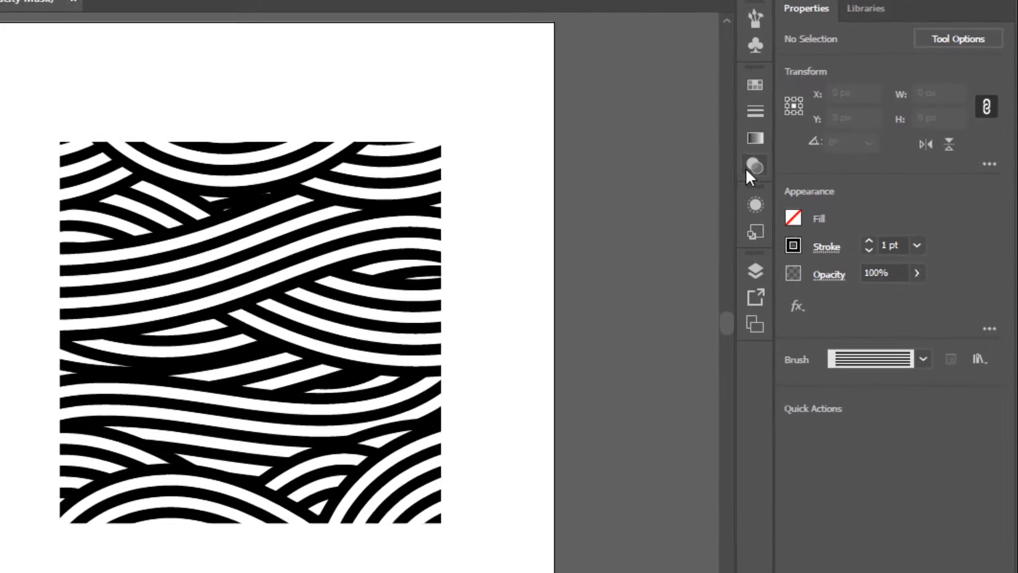
Leave opacity mask editing by switching back to the square's artwork, and deselect everything
{"action": "left_click", "coordinate": [813, 193]}
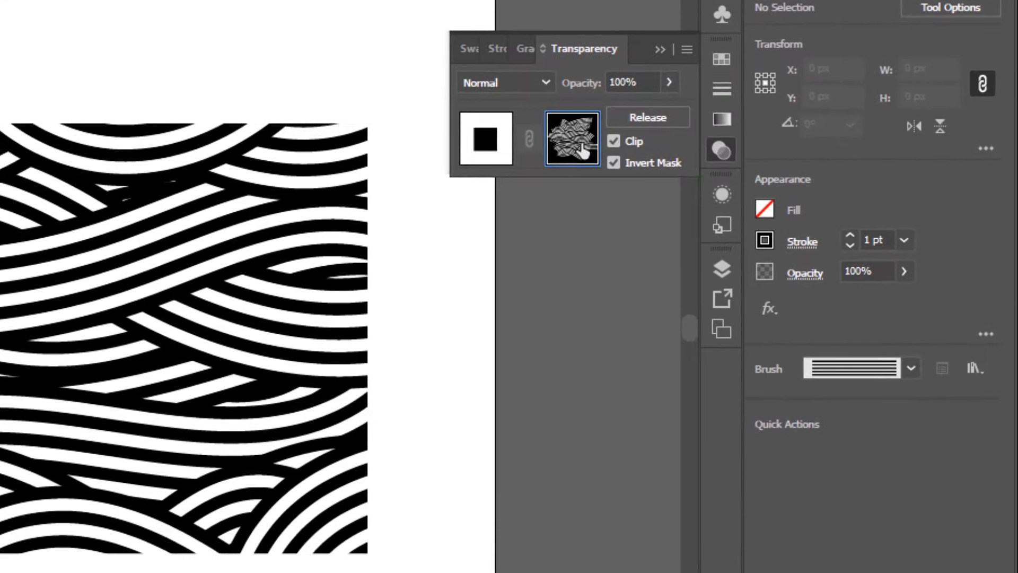
{"action": "left_click", "coordinate": [494, 150]}
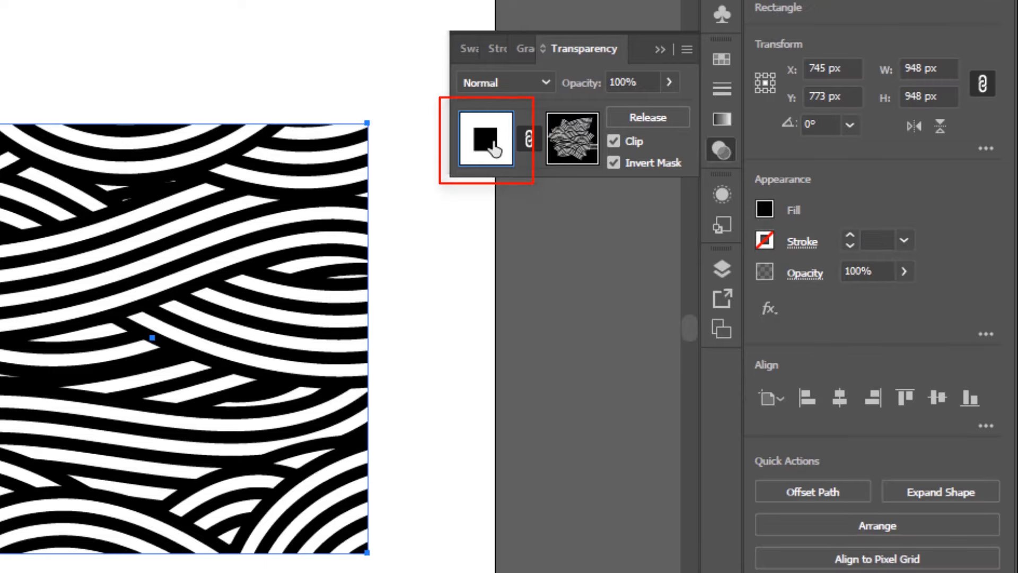
{"action": "left_click", "coordinate": [662, 49]}
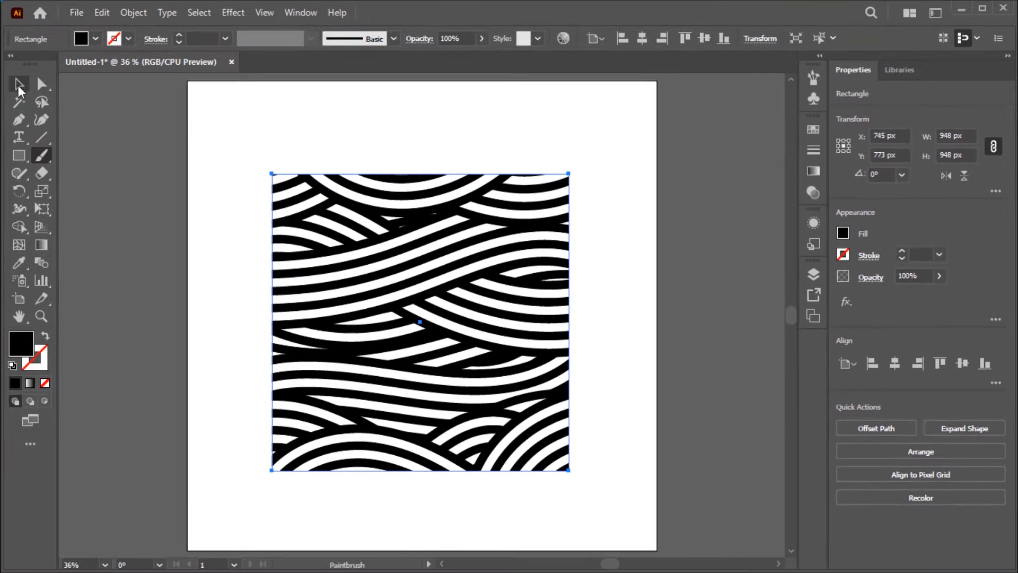
{"action": "key", "text": "v"}
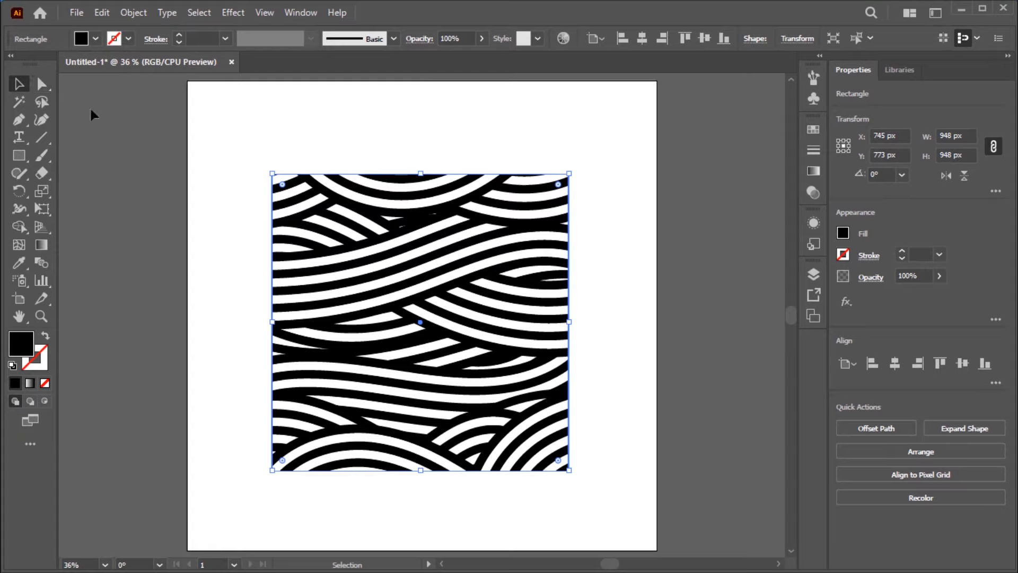
{"action": "left_click", "coordinate": [93, 114]}
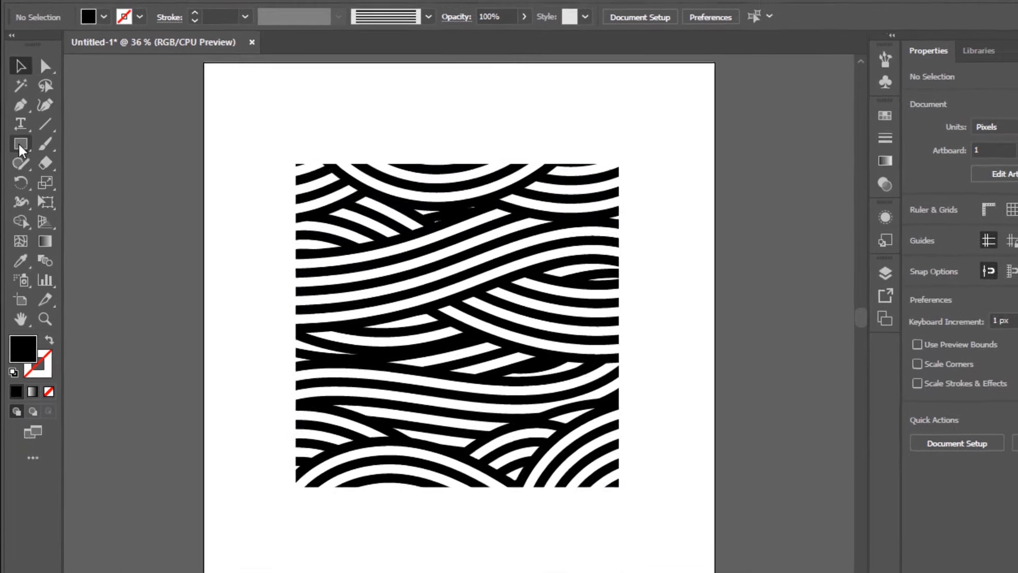
Draw a 1500 x 1500 px rectangle with fill colour a76729 and no stroke, covering the whole artboard
{"action": "left_click", "coordinate": [19, 155]}
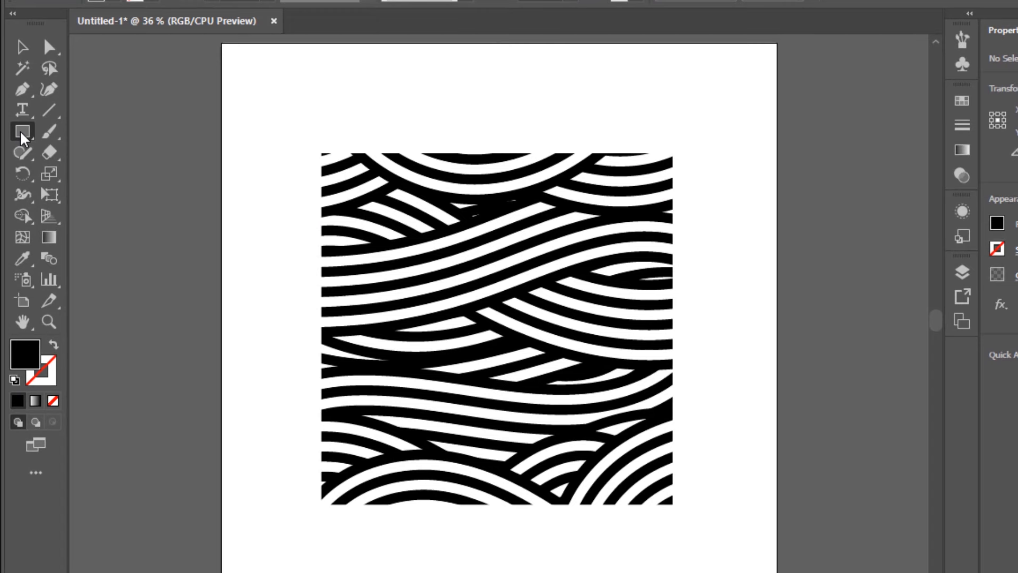
{"action": "double_click", "coordinate": [27, 364]}
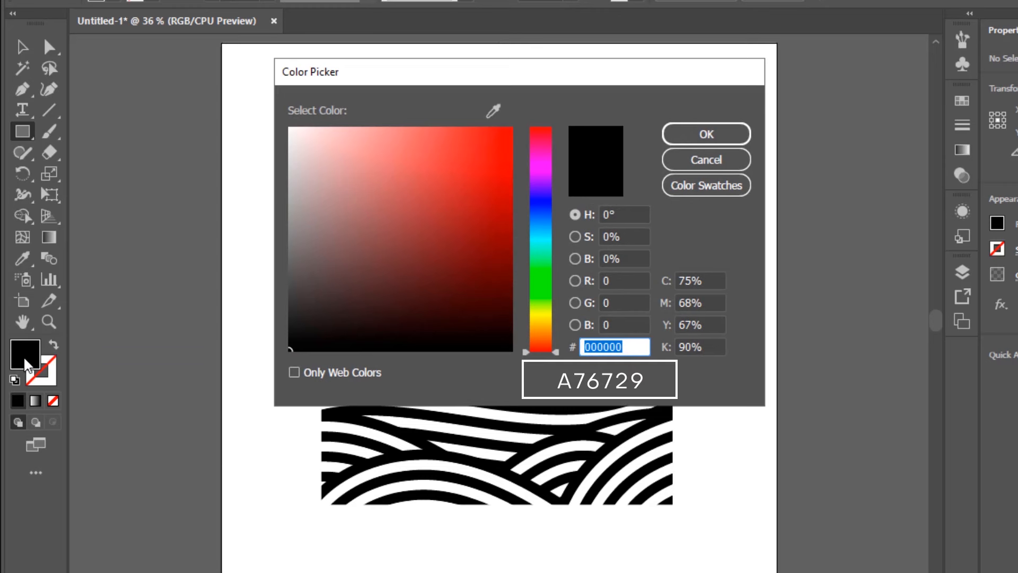
{"action": "type", "text": "a76729"}
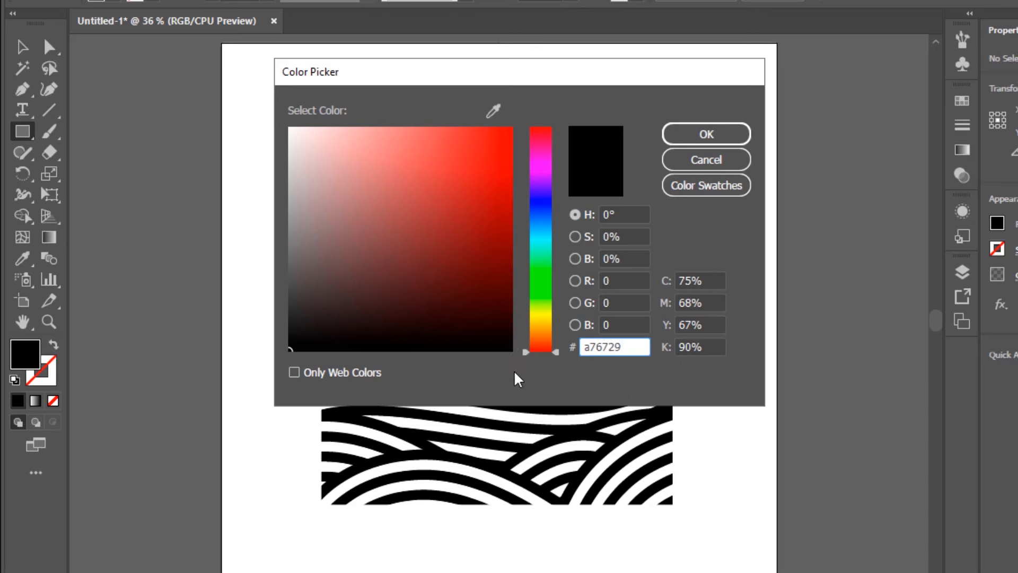
{"action": "key", "text": "Tab"}
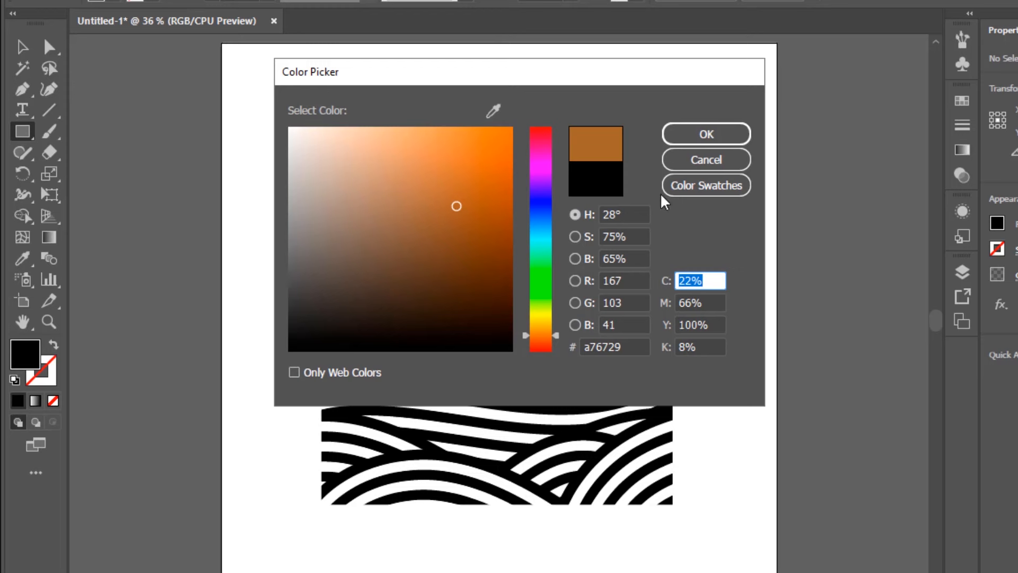
{"action": "left_click", "coordinate": [705, 136]}
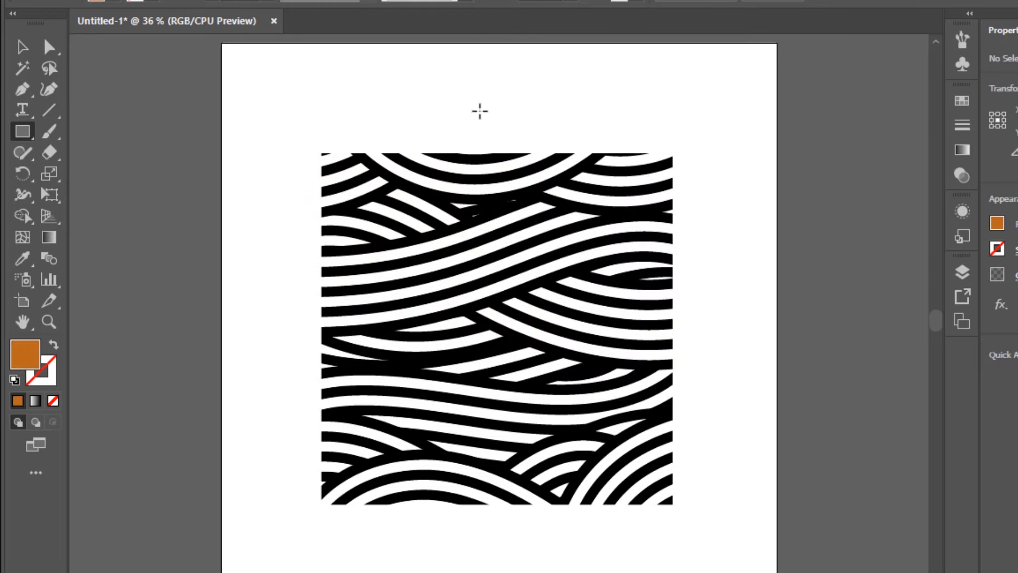
{"action": "left_click_drag", "start_coordinate": [220, 43], "coordinate": [776, 572]}
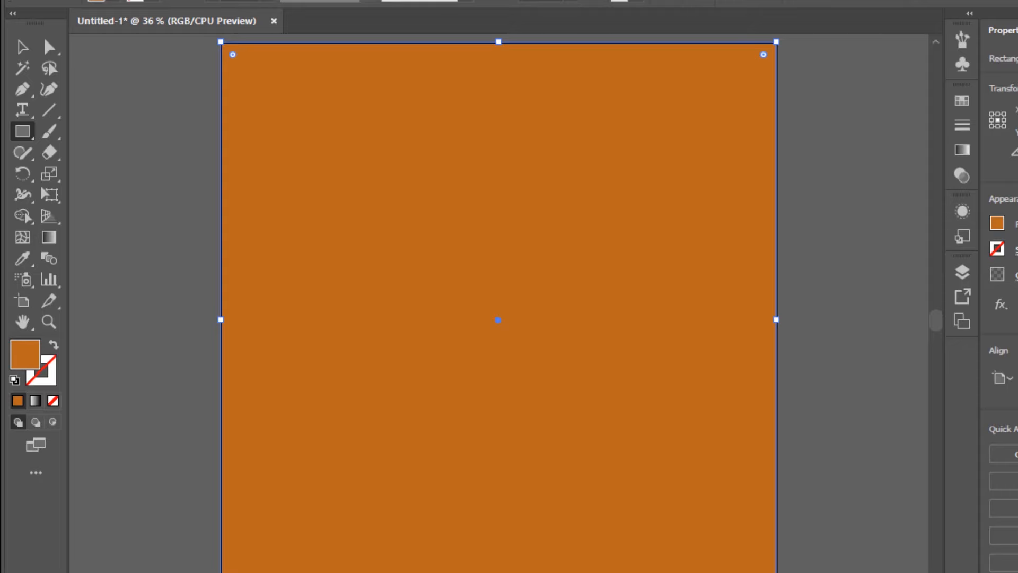
Set the orange-brown rectangle's blending mode to Lighten and deselect it
{"action": "left_click", "coordinate": [961, 175]}
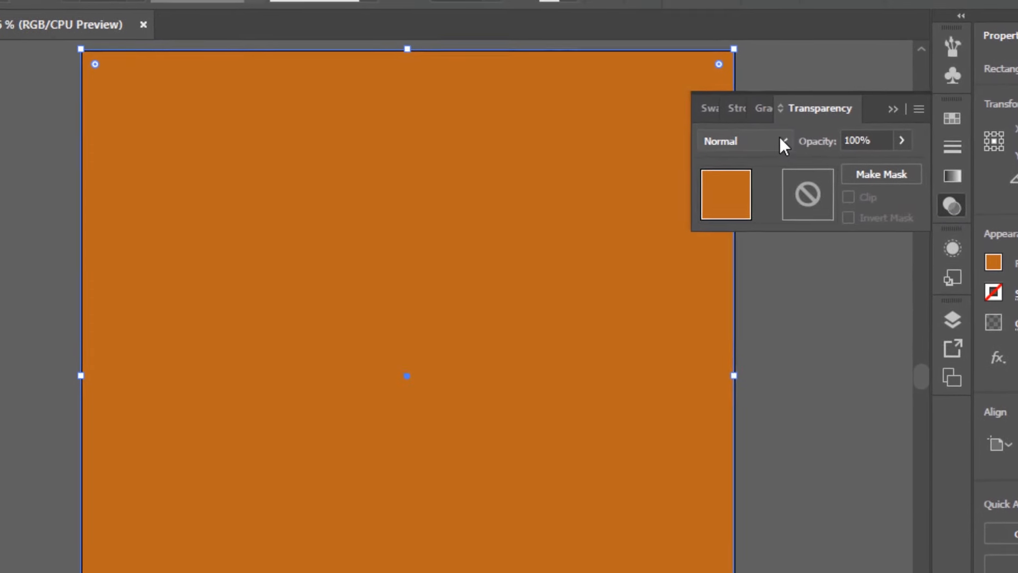
{"action": "left_click", "coordinate": [790, 135]}
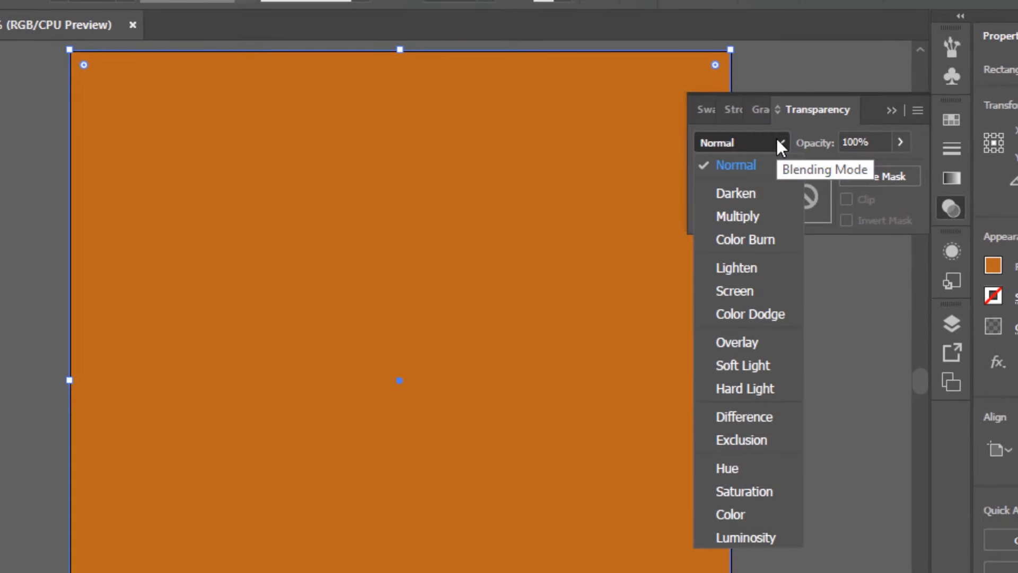
{"action": "left_click", "coordinate": [752, 265]}
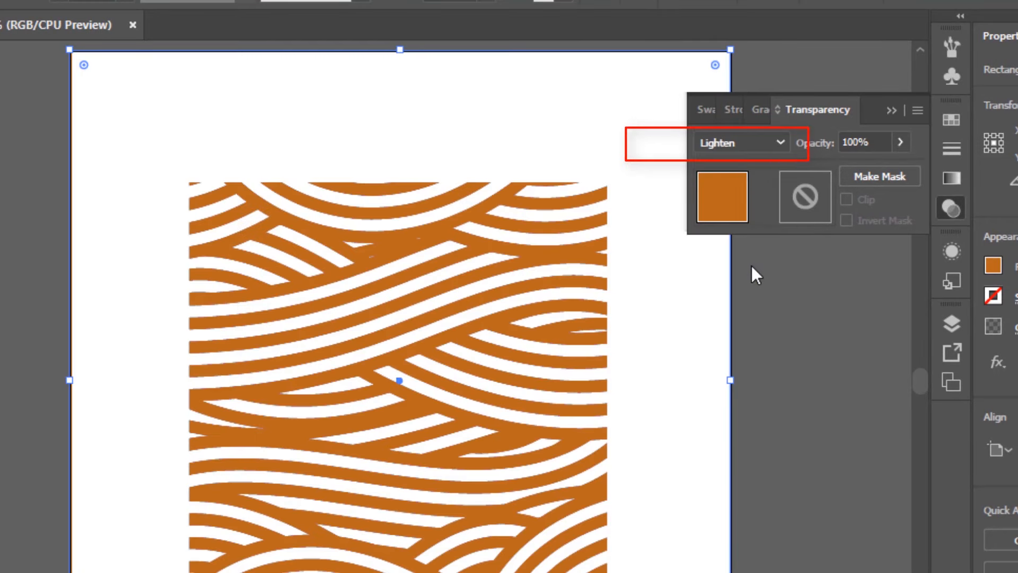
{"action": "left_click", "coordinate": [893, 111]}
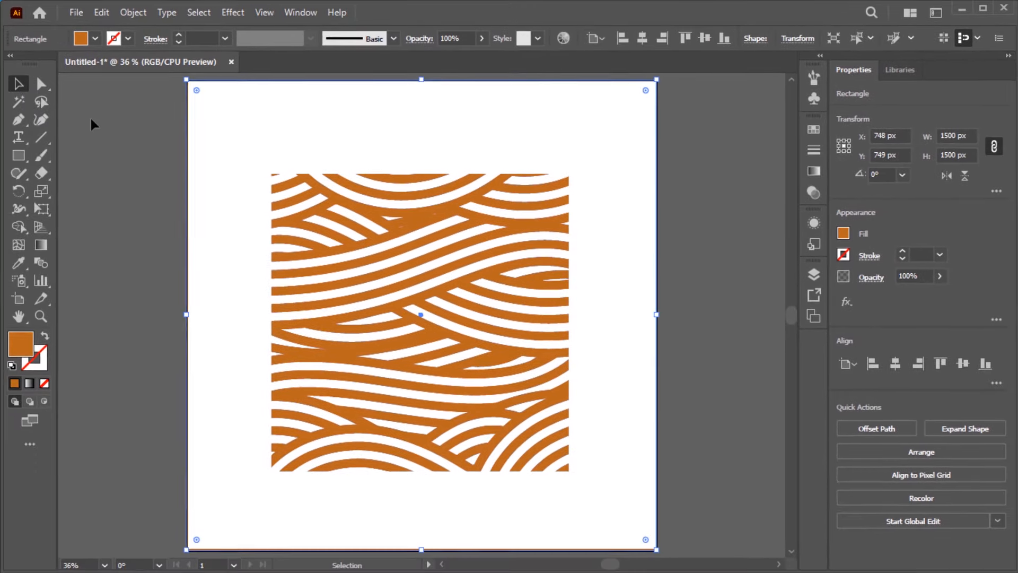
{"action": "left_click", "coordinate": [102, 126]}
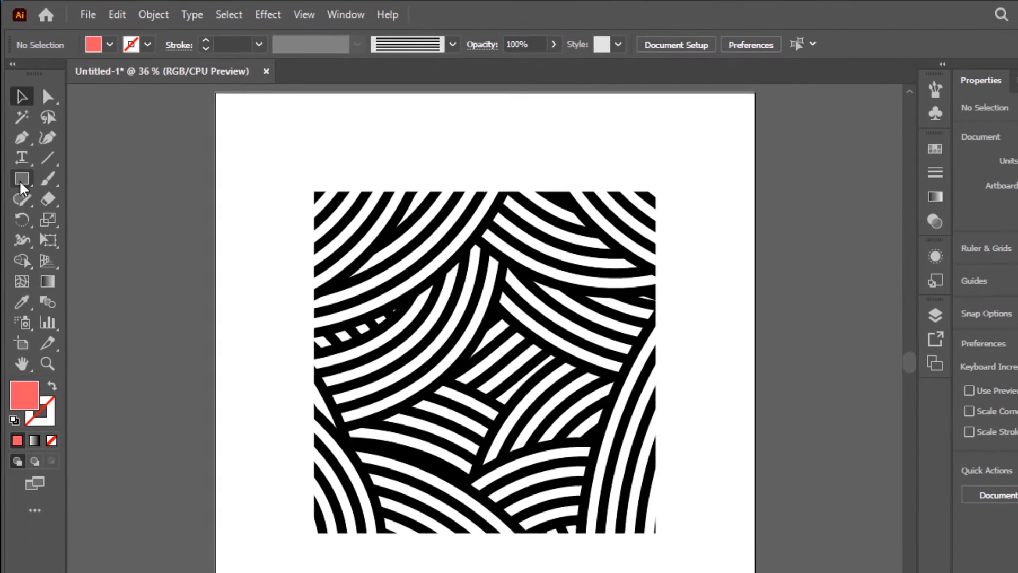
Draw a 949 px coral square without stroke over the striped pattern, set its blending mode to Multiply and deselect it
{"action": "left_click", "coordinate": [18, 157]}
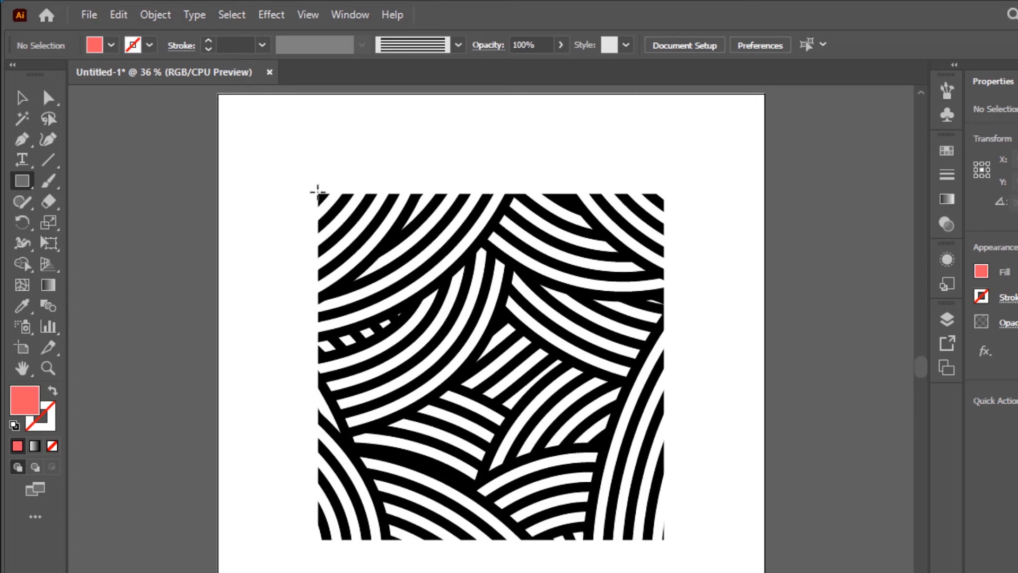
{"action": "left_click_drag", "start_coordinate": [317, 195], "coordinate": [605, 540]}
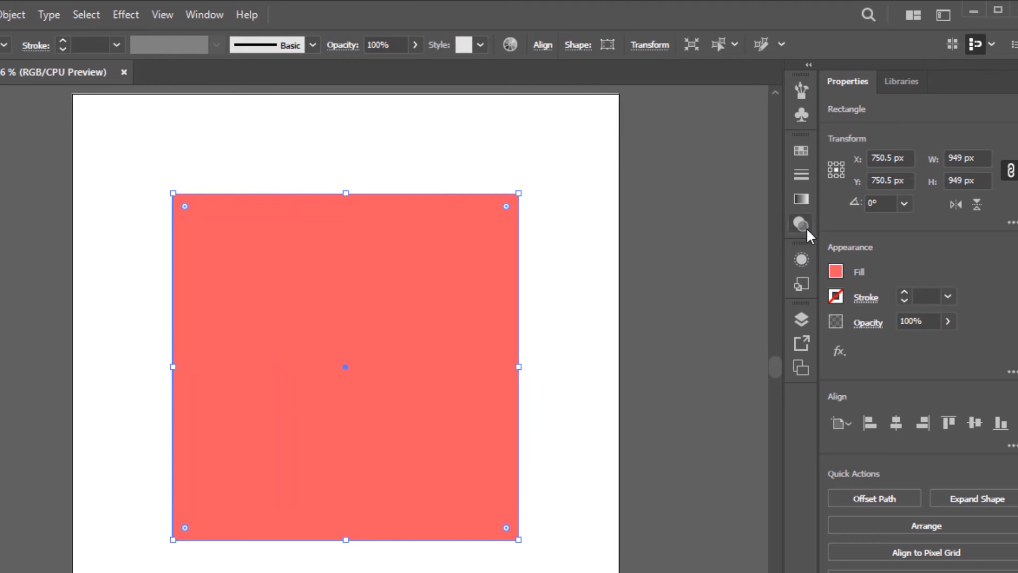
{"action": "left_click", "coordinate": [824, 224]}
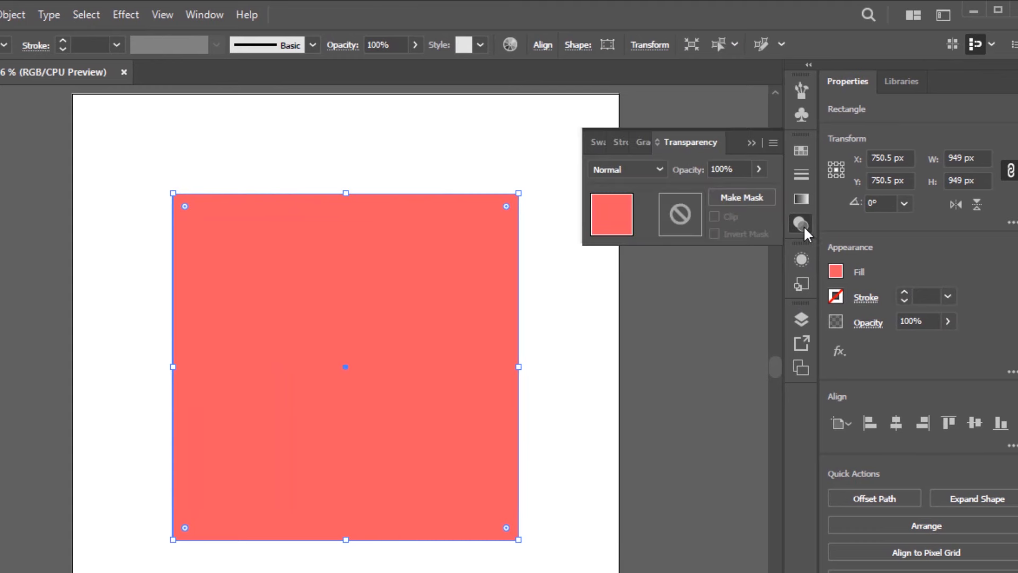
{"action": "left_click", "coordinate": [627, 168]}
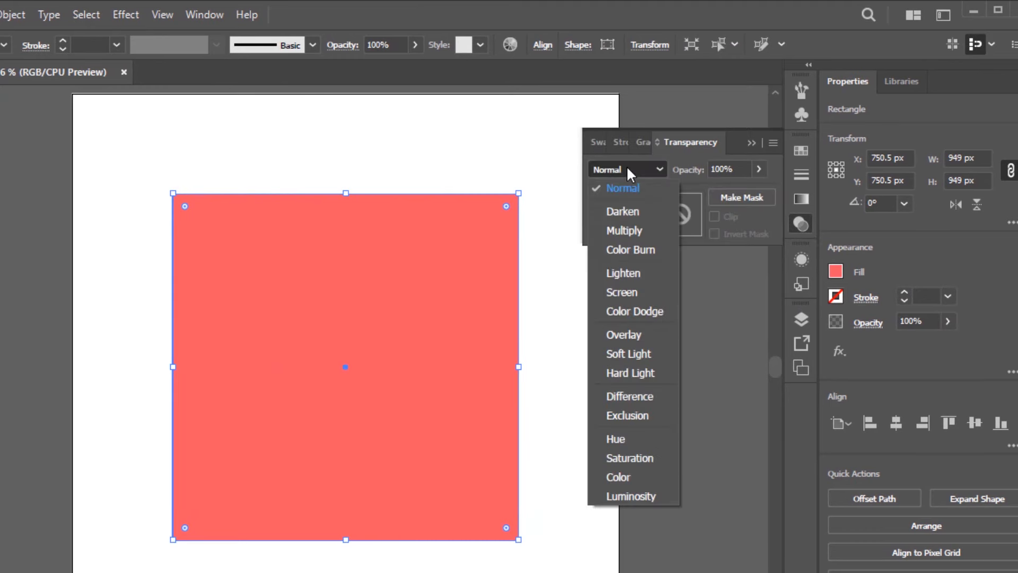
{"action": "left_click", "coordinate": [629, 232]}
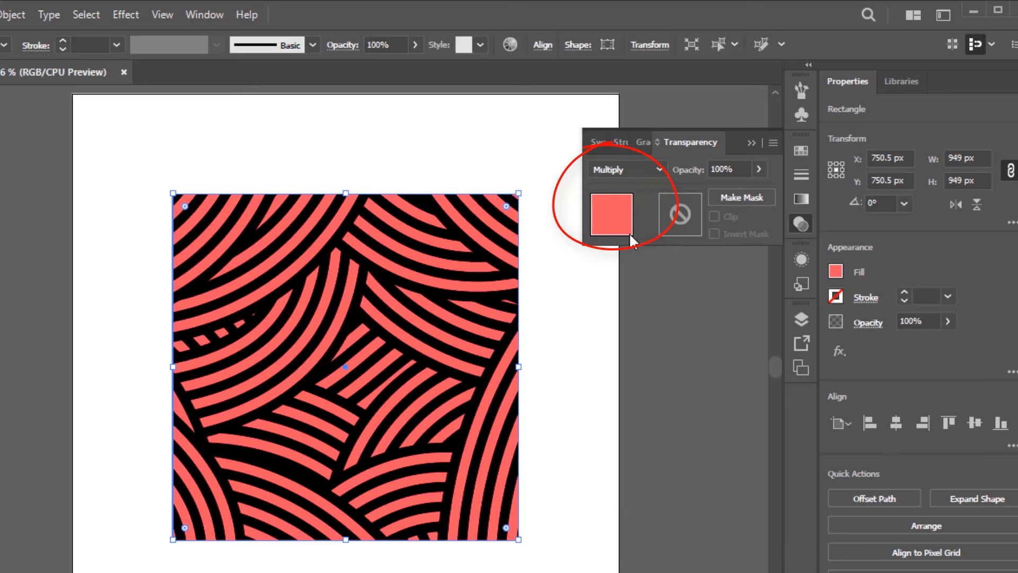
{"action": "left_click", "coordinate": [753, 142]}
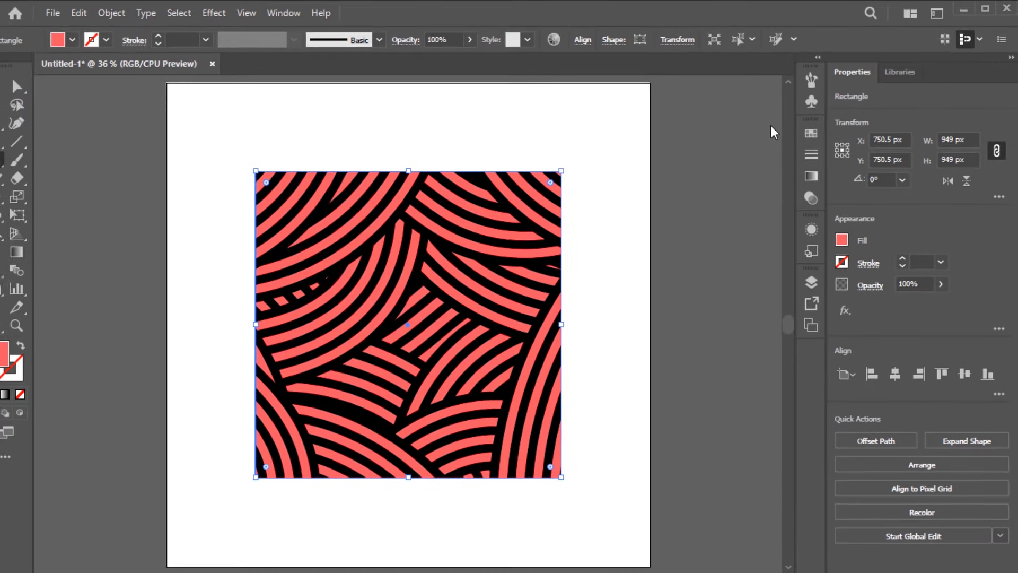
{"action": "left_click", "coordinate": [19, 84]}
{"action": "left_click", "coordinate": [347, 140]}
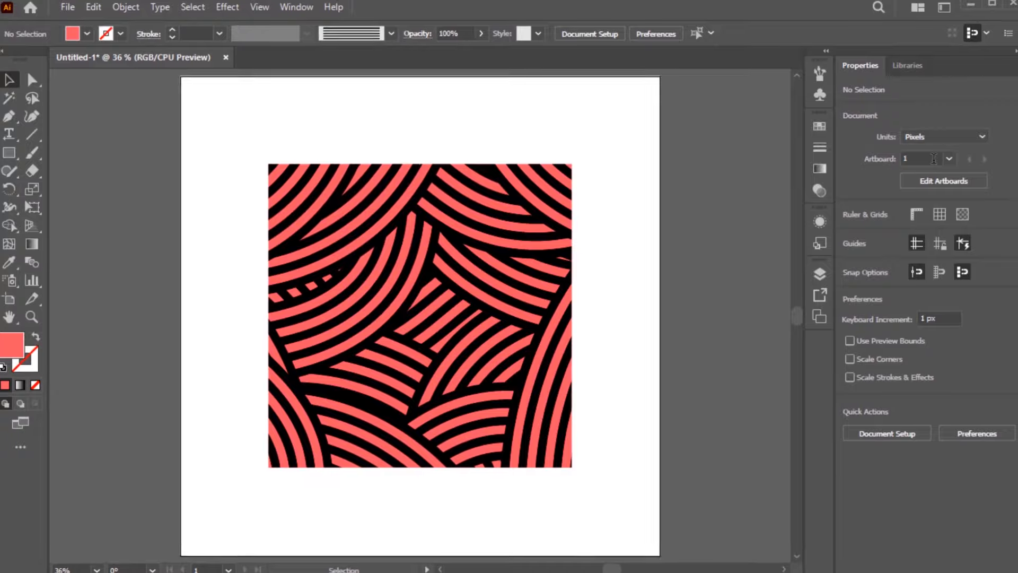